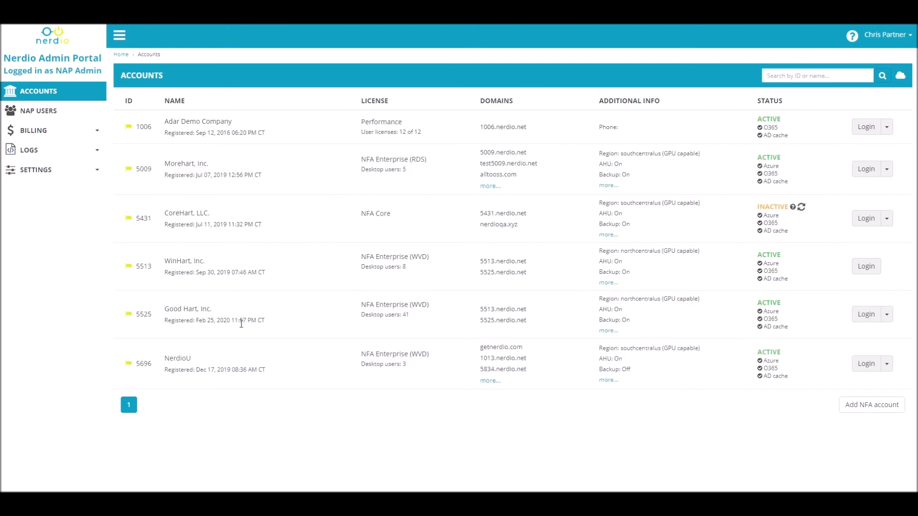
Open the NFA cost estimator from the billing section of the admin portal.
{"action": "left_click_drag", "start_coordinate": [206, 261], "coordinate": [164, 263]}
{"action": "left_click", "coordinate": [236, 261]}
{"action": "left_click", "coordinate": [58, 131]}
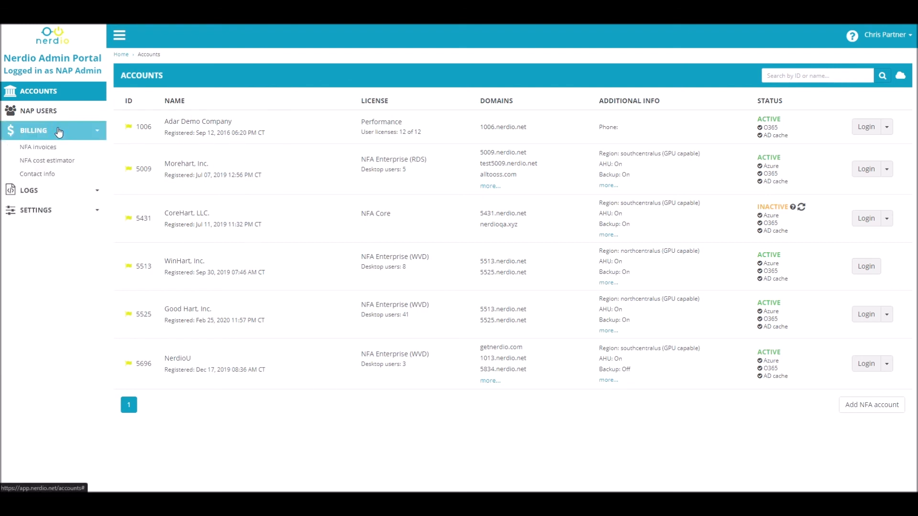
{"action": "left_click", "coordinate": [62, 161]}
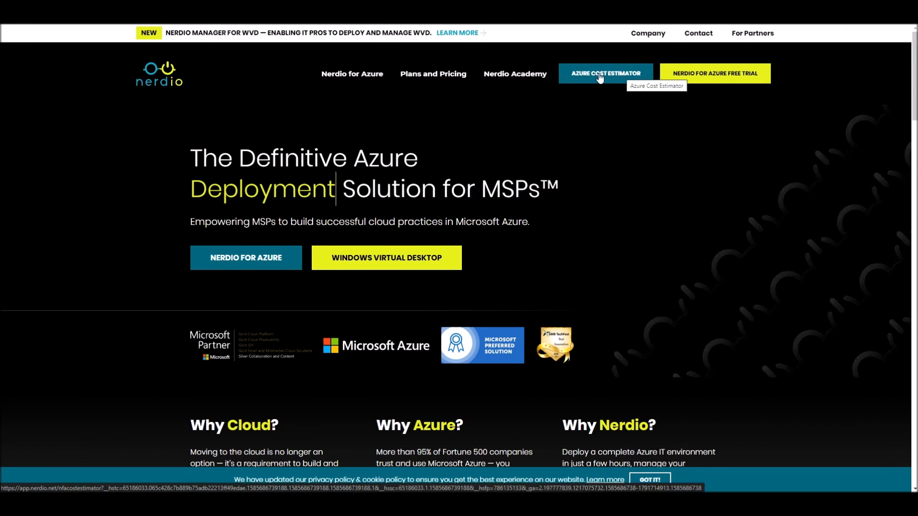
{"action": "left_click", "coordinate": [599, 74]}
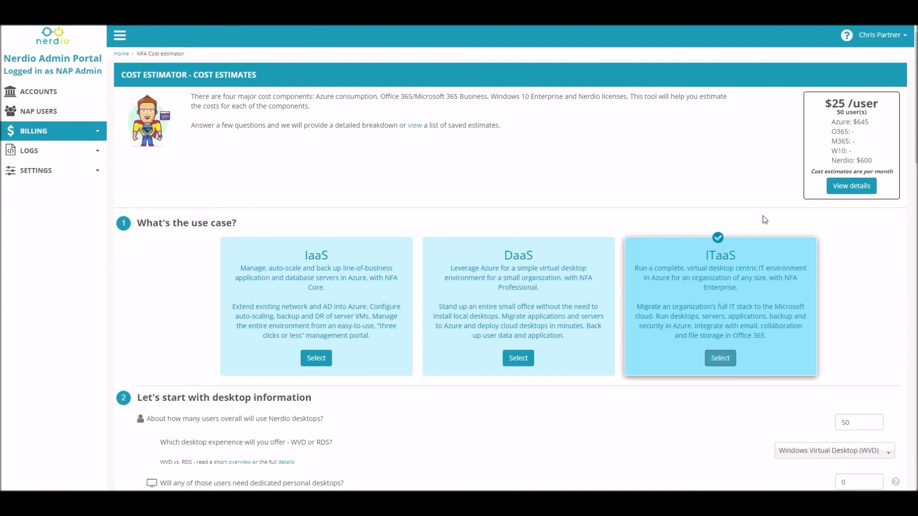
Set the number of users who will use Nerdio desktops to 25.
{"action": "scroll", "coordinate": [765, 220], "scroll_direction": "down", "scroll_amount": 2}
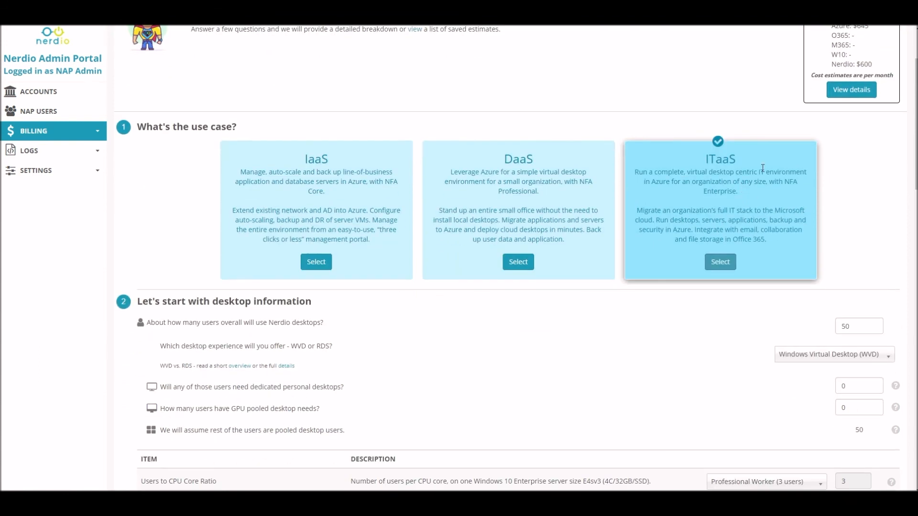
{"action": "scroll", "coordinate": [744, 168], "scroll_direction": "down", "scroll_amount": 3}
{"action": "scroll", "coordinate": [683, 165], "scroll_direction": "down", "scroll_amount": 1}
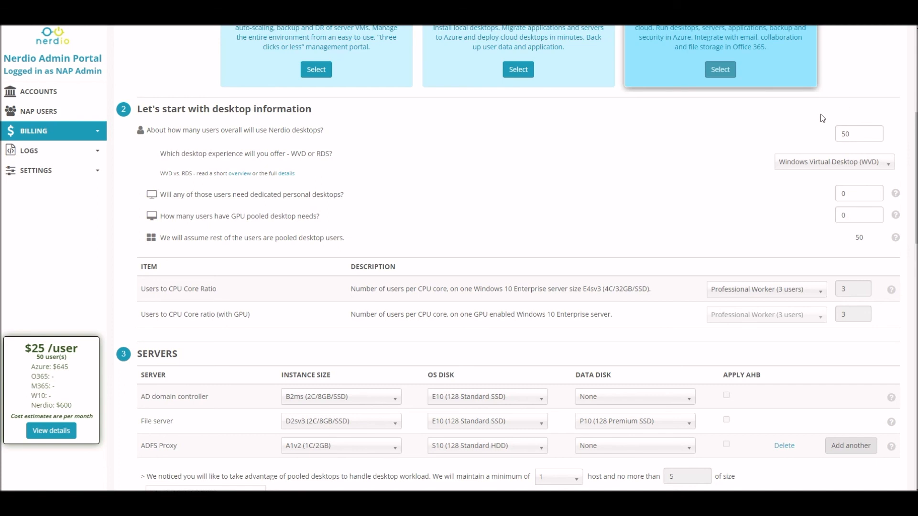
{"action": "left_click_drag", "start_coordinate": [853, 134], "coordinate": [791, 141]}
{"action": "type", "text": "25"}
Choose Windows Virtual Desktop (WVD) as the desktop experience.
{"action": "left_click", "coordinate": [750, 145]}
{"action": "left_click", "coordinate": [858, 163]}
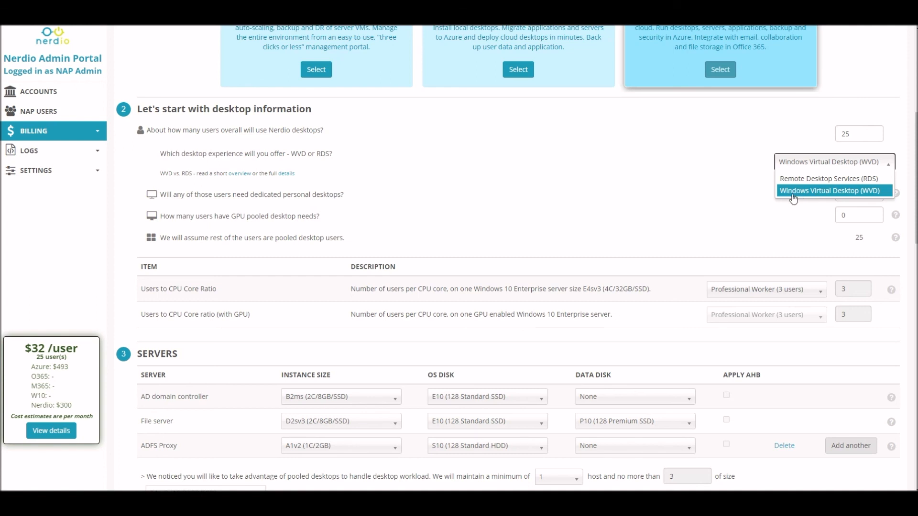
{"action": "left_click", "coordinate": [832, 191]}
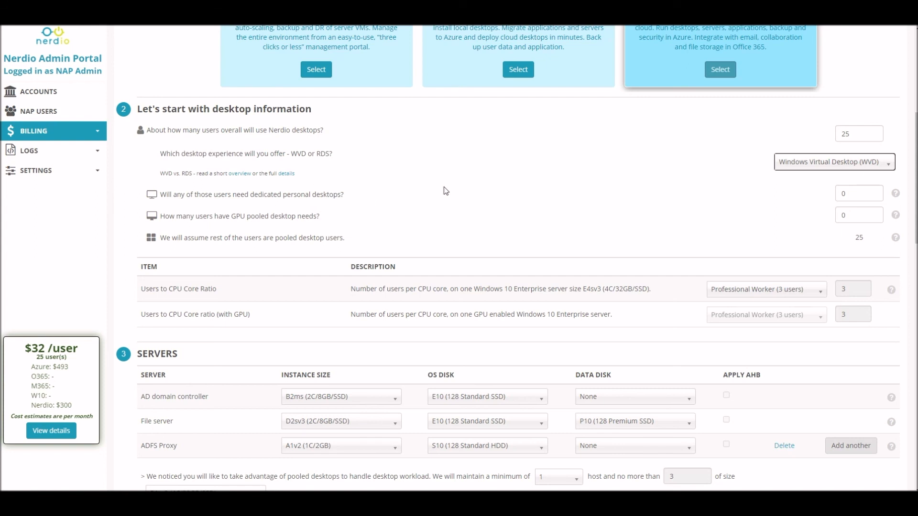
Set the number of users needing dedicated personal desktops to 3.
{"action": "left_click", "coordinate": [839, 194]}
{"action": "type", "text": "3"}
{"action": "left_click", "coordinate": [811, 180]}
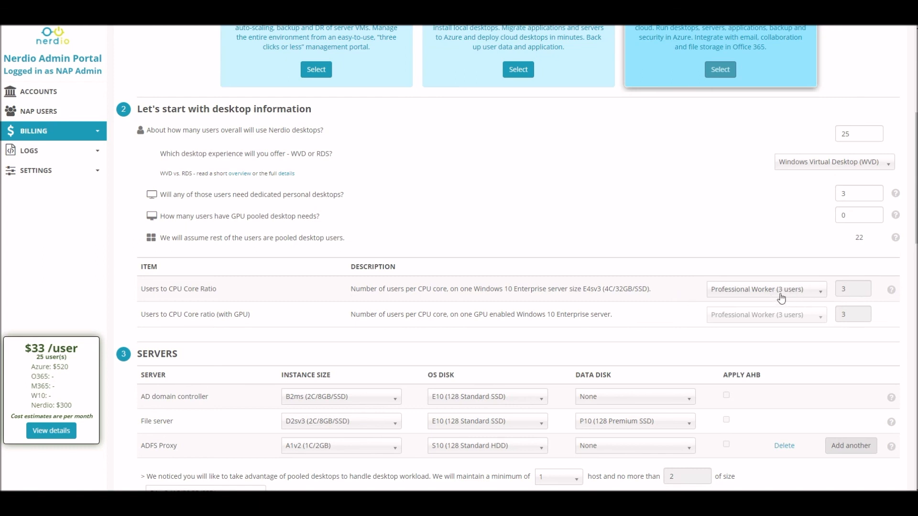
Set the users-to-CPU-core ratio to Power Worker (1 user).
{"action": "left_click_drag", "start_coordinate": [604, 291], "coordinate": [616, 291]}
{"action": "scroll", "coordinate": [632, 278], "scroll_direction": "down", "scroll_amount": 5}
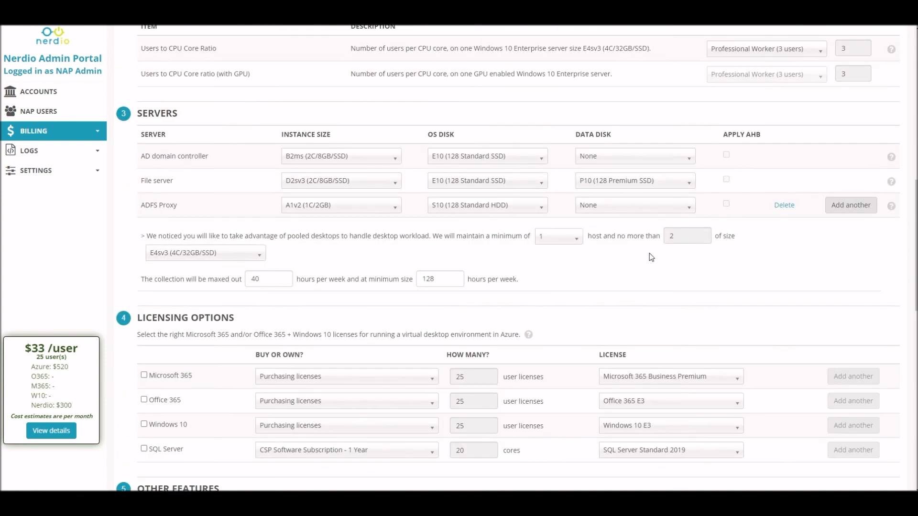
{"action": "scroll", "coordinate": [660, 239], "scroll_direction": "up", "scroll_amount": 1}
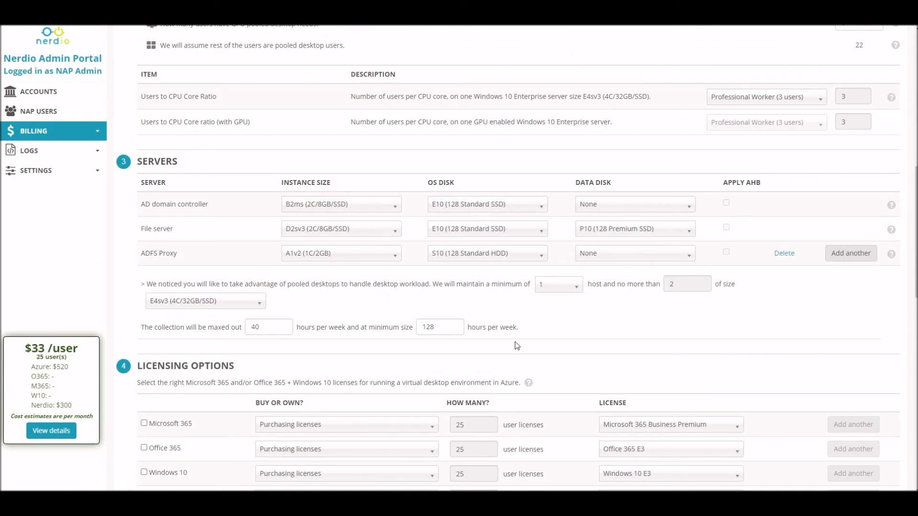
{"action": "scroll", "coordinate": [516, 324], "scroll_direction": "up", "scroll_amount": 1}
{"action": "scroll", "coordinate": [515, 324], "scroll_direction": "up", "scroll_amount": 3}
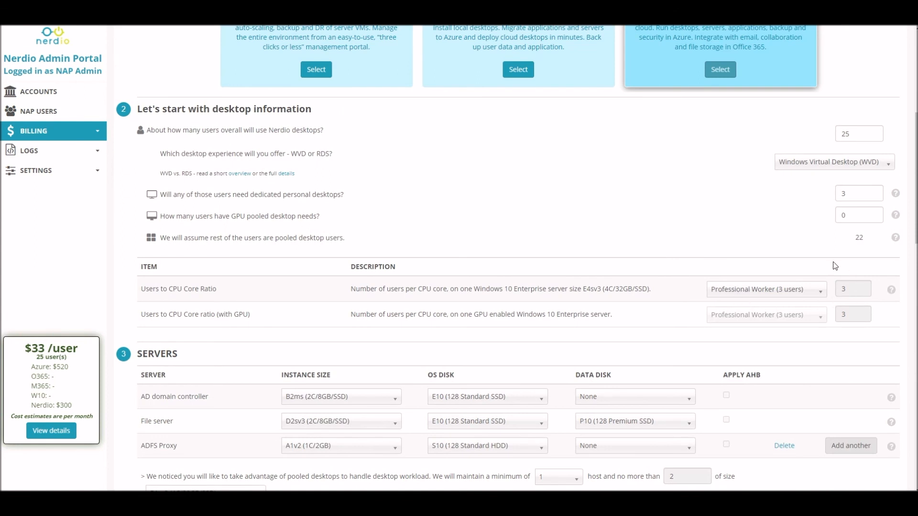
{"action": "left_click", "coordinate": [806, 290]}
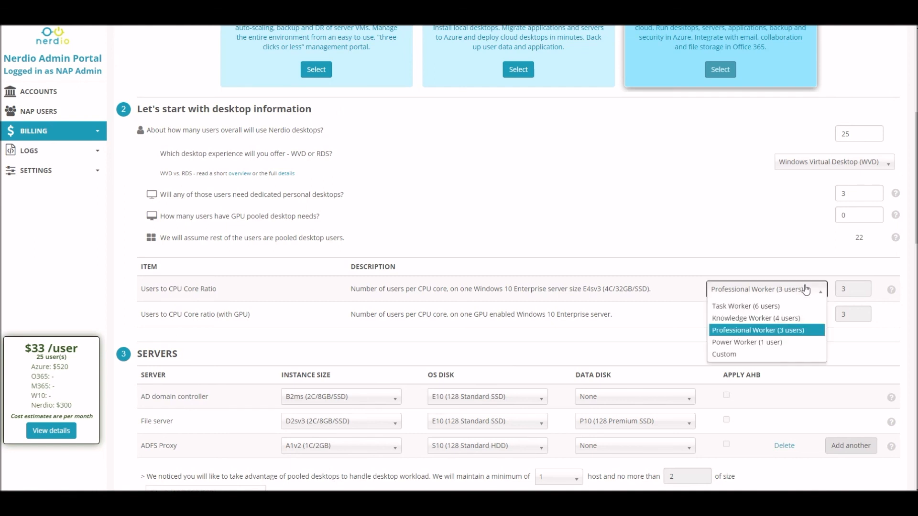
{"action": "left_click", "coordinate": [746, 342]}
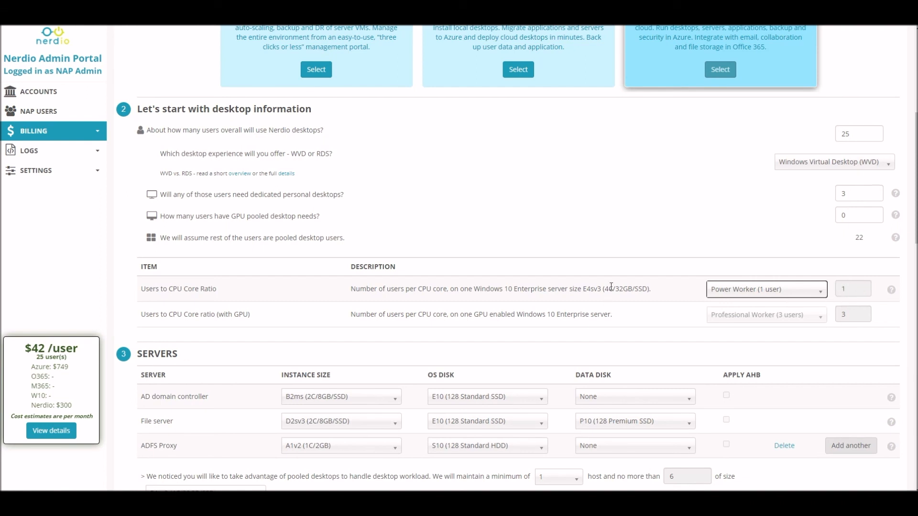
Change the users-to-CPU-core ratio to Professional Worker (3 users).
{"action": "scroll", "coordinate": [610, 286], "scroll_direction": "down", "scroll_amount": 3}
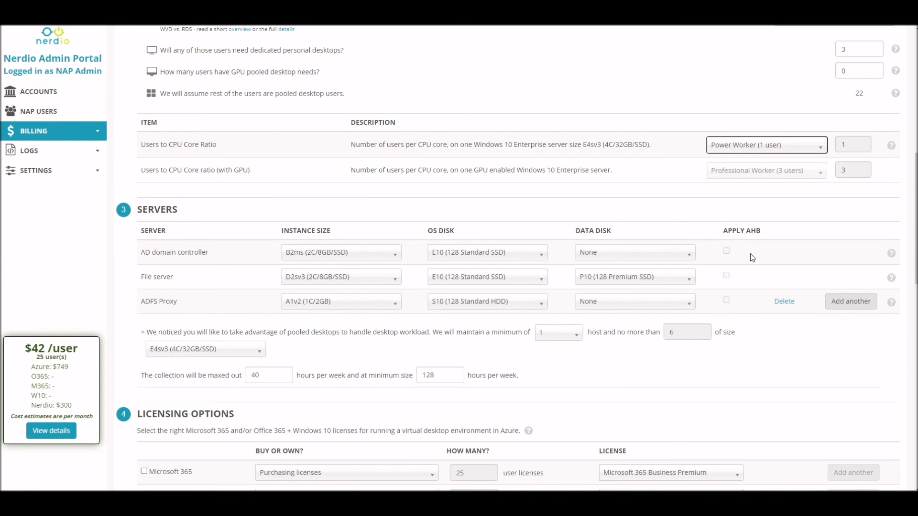
{"action": "left_click", "coordinate": [807, 146]}
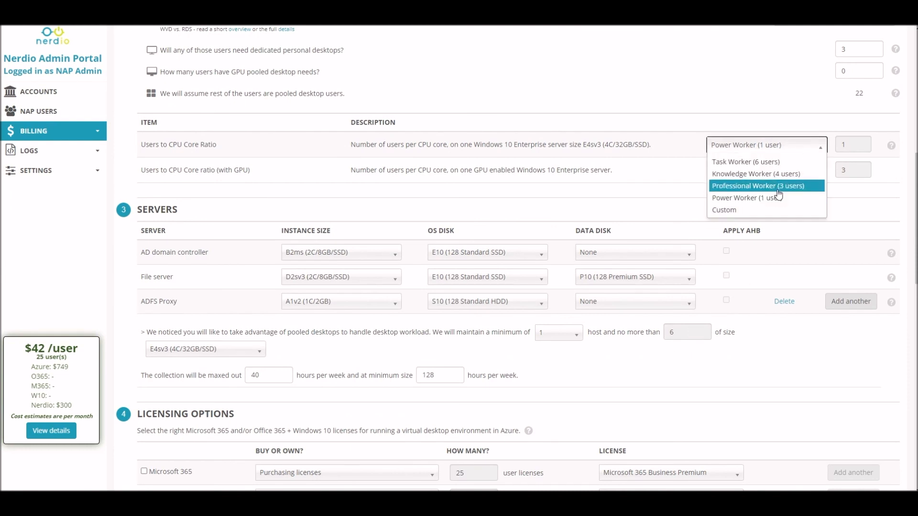
{"action": "left_click", "coordinate": [777, 187]}
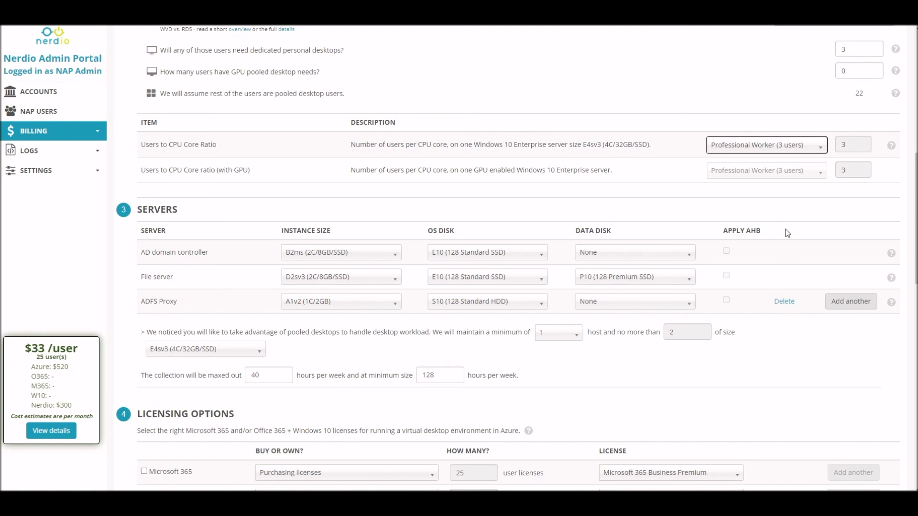
Change the users-to-CPU-core ratio to Task Worker (6 users).
{"action": "scroll", "coordinate": [782, 224], "scroll_direction": "up", "scroll_amount": 3}
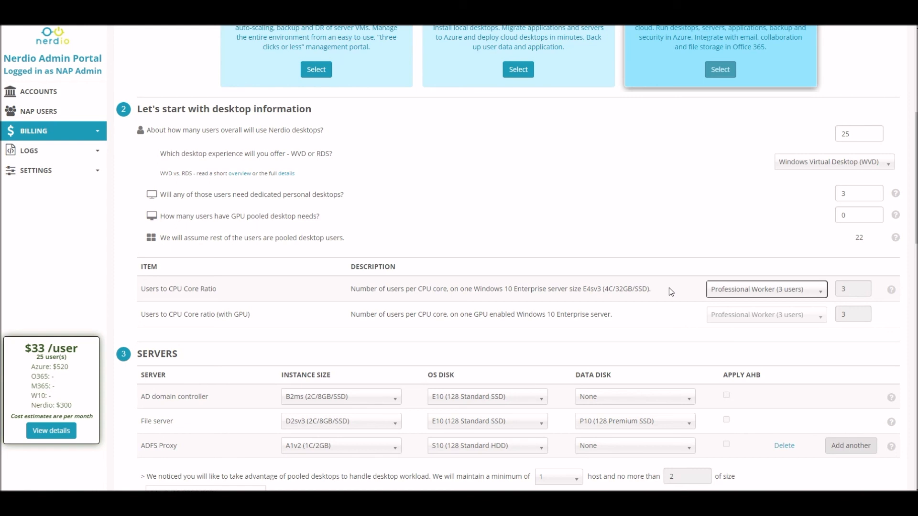
{"action": "left_click", "coordinate": [812, 290]}
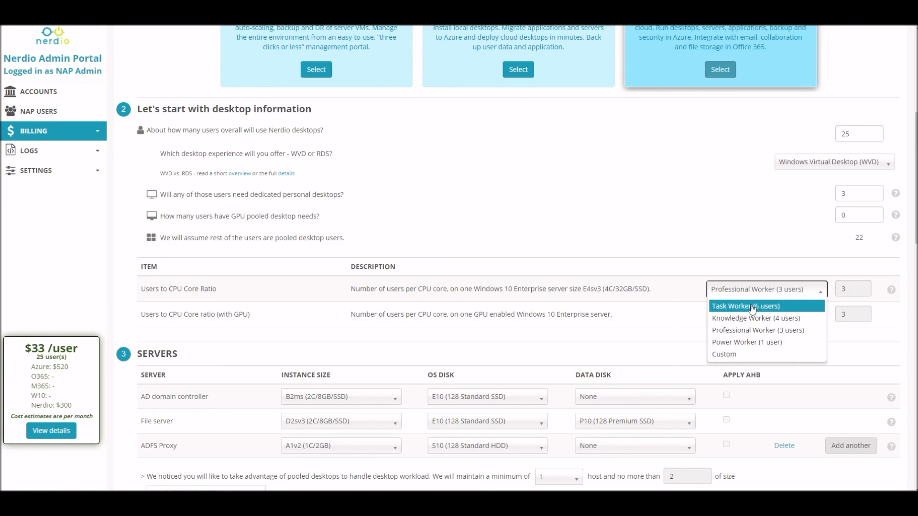
{"action": "left_click", "coordinate": [794, 309]}
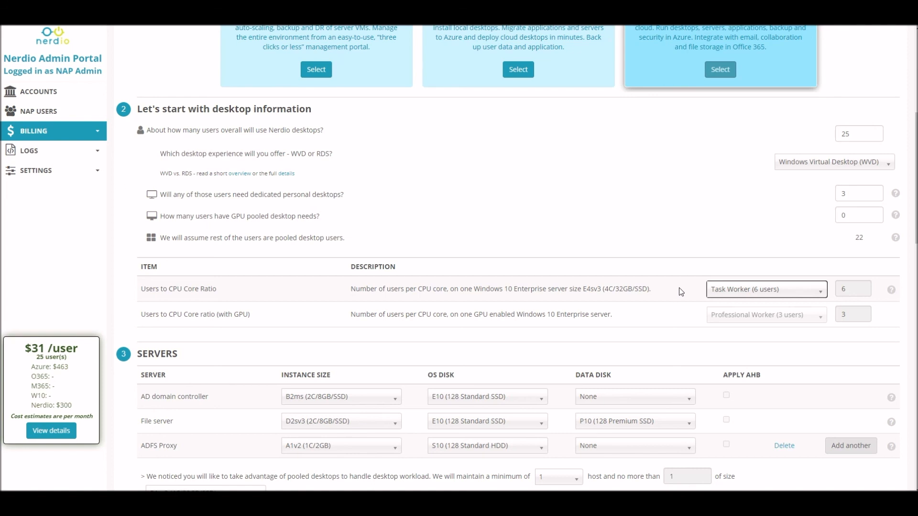
Set the users-to-CPU-core ratio back to Professional Worker (3 users).
{"action": "left_click", "coordinate": [788, 294]}
{"action": "left_click", "coordinate": [760, 335]}
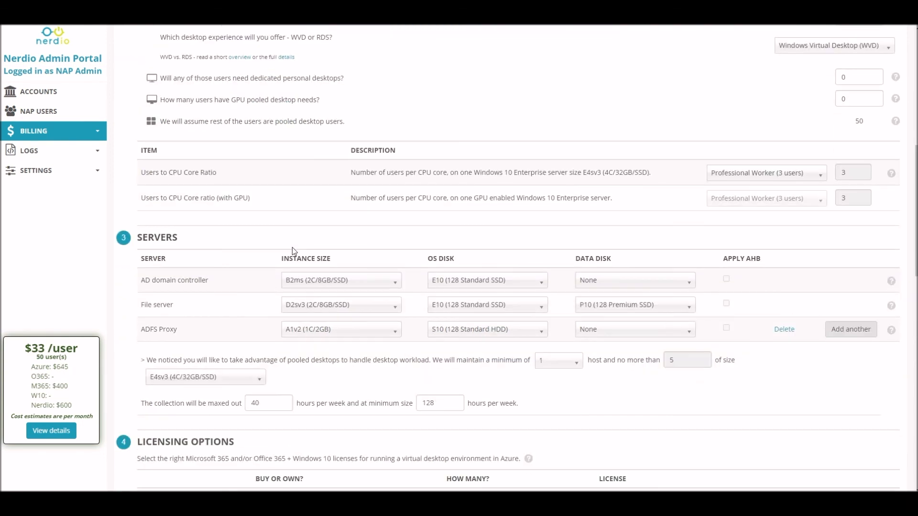
Set the file server's instance size to D4sv3 (4C/16GB/SSD).
{"action": "scroll", "coordinate": [294, 250], "scroll_direction": "down", "scroll_amount": 3}
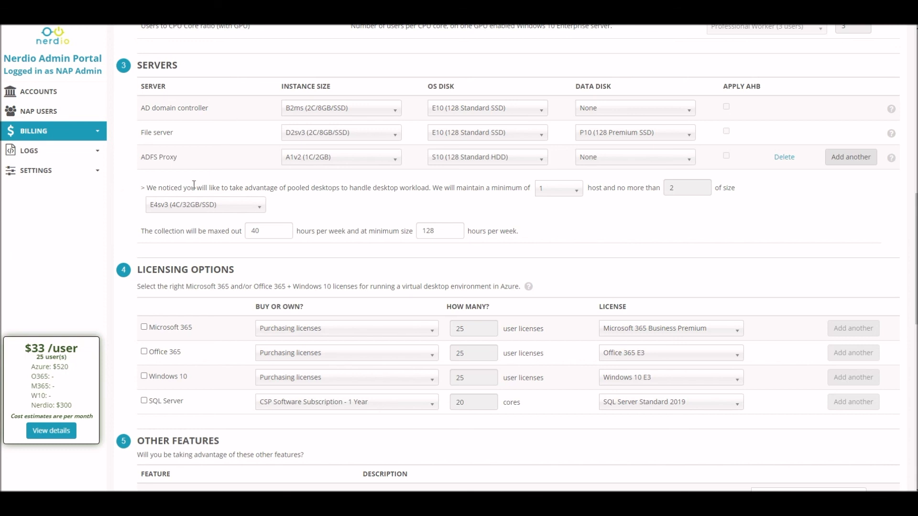
{"action": "scroll", "coordinate": [441, 142], "scroll_direction": "up", "scroll_amount": 1}
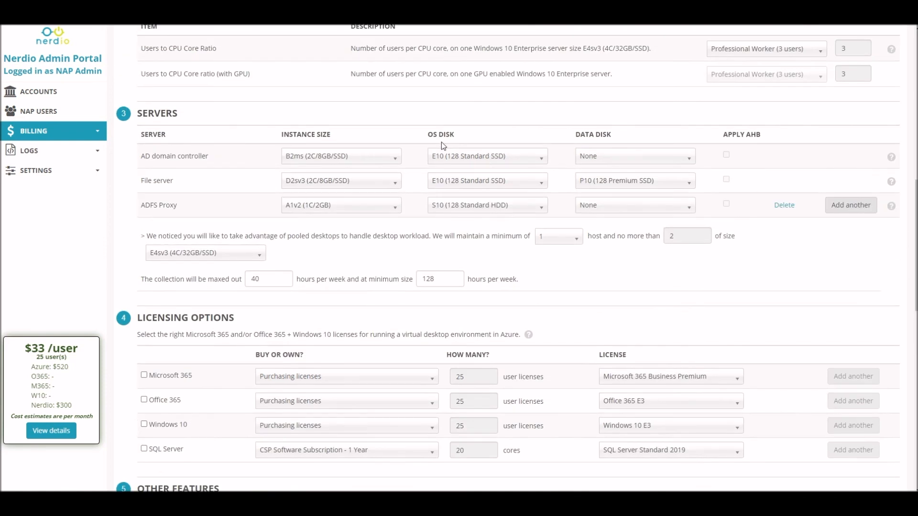
{"action": "scroll", "coordinate": [441, 142], "scroll_direction": "up", "scroll_amount": 2}
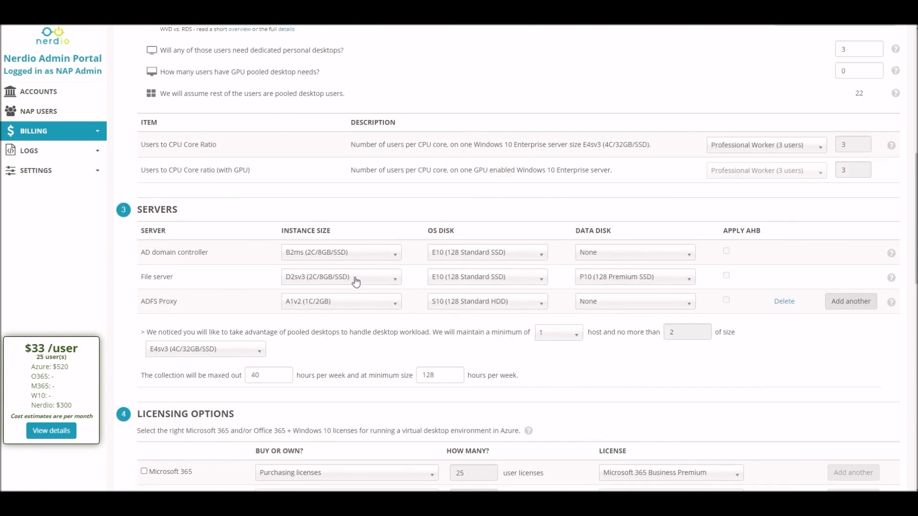
{"action": "left_click", "coordinate": [356, 281]}
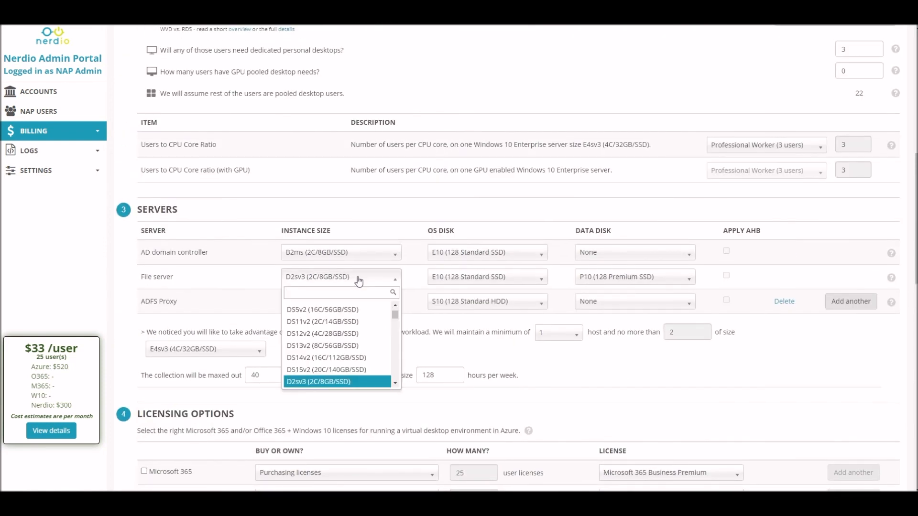
{"action": "type", "text": "d4"}
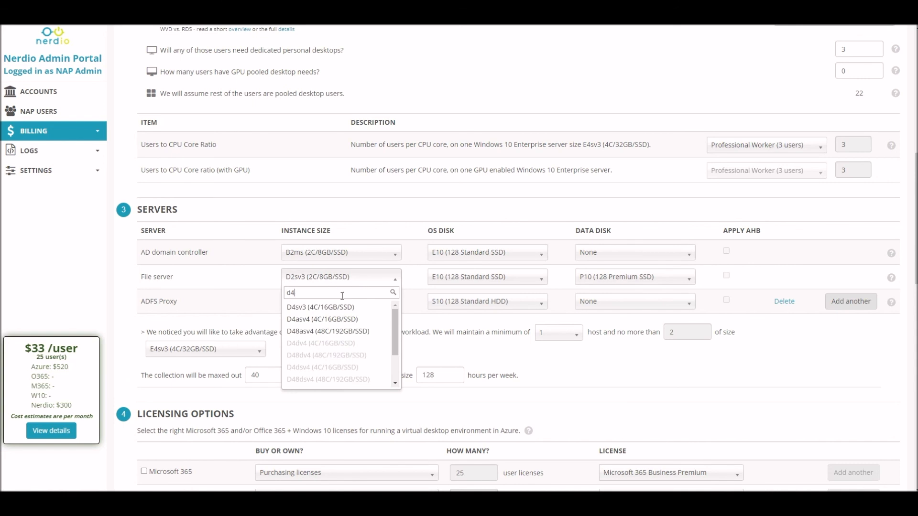
{"action": "left_click", "coordinate": [349, 308]}
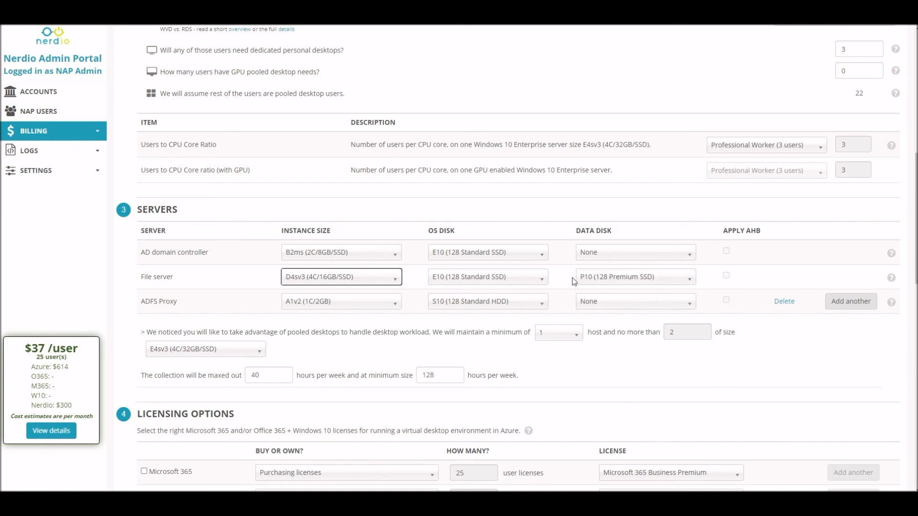
Set the file server's data disk to P20 (512 Premium SSD).
{"action": "left_click", "coordinate": [617, 276]}
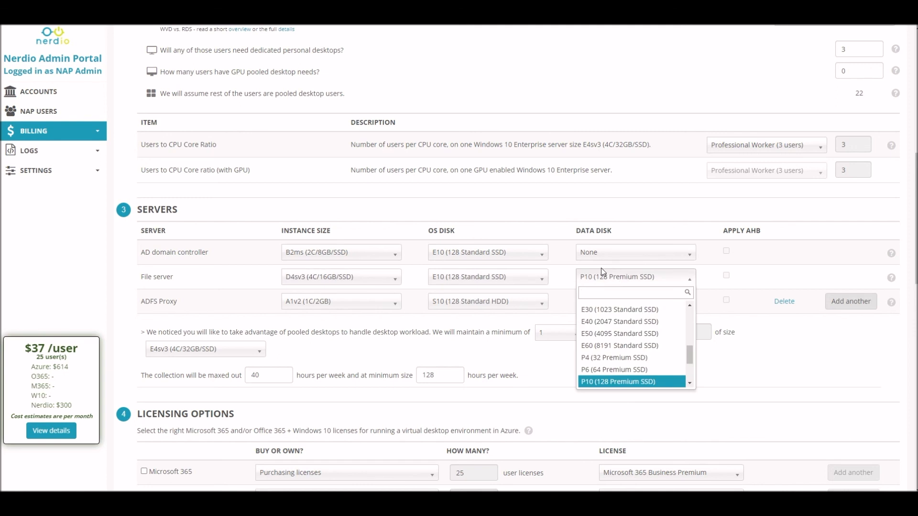
{"action": "type", "text": "p20"}
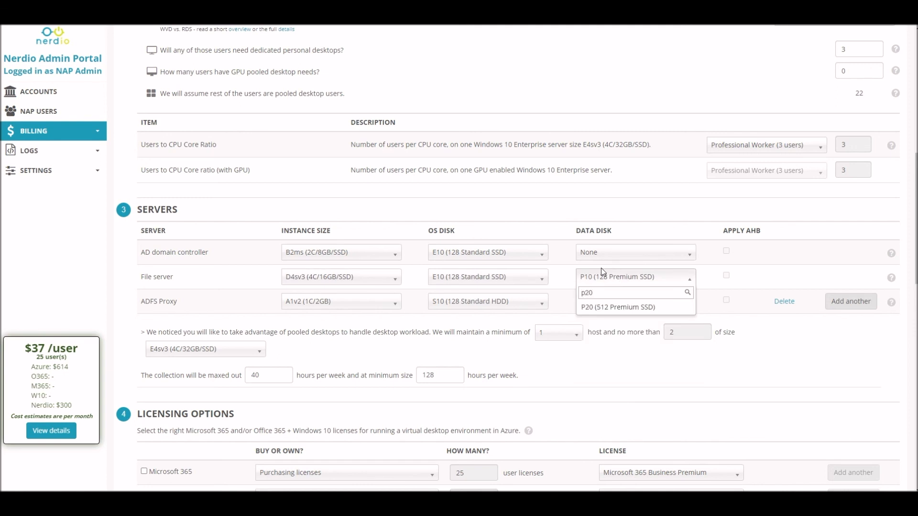
{"action": "left_click", "coordinate": [605, 308]}
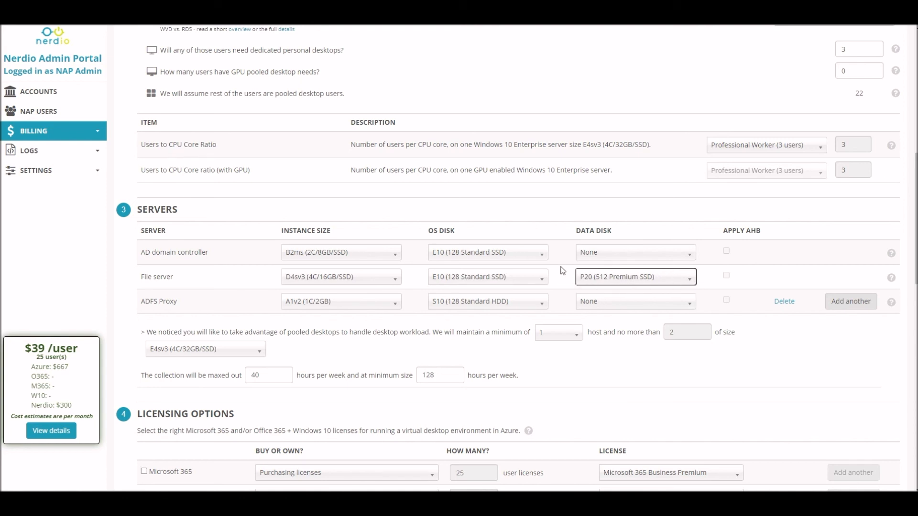
Add another server and name it LOB #1.
{"action": "scroll", "coordinate": [722, 239], "scroll_direction": "down", "scroll_amount": 1}
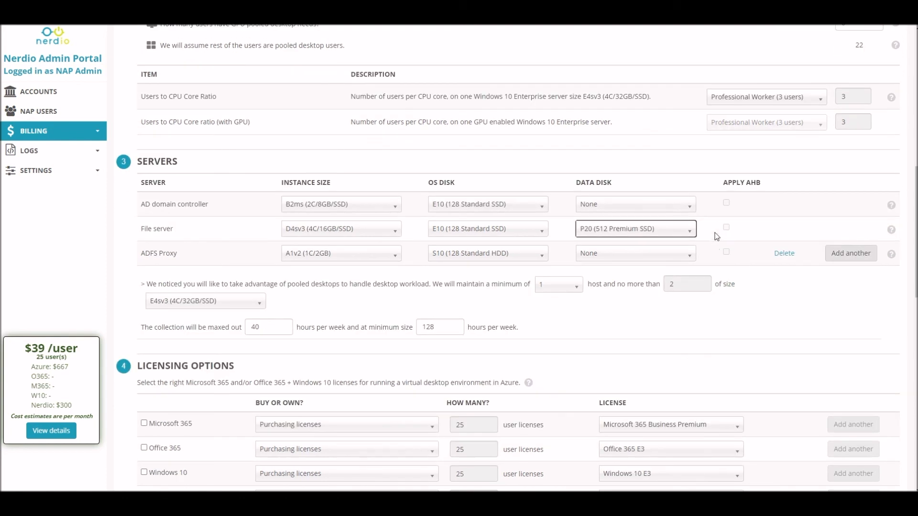
{"action": "left_click", "coordinate": [859, 257]}
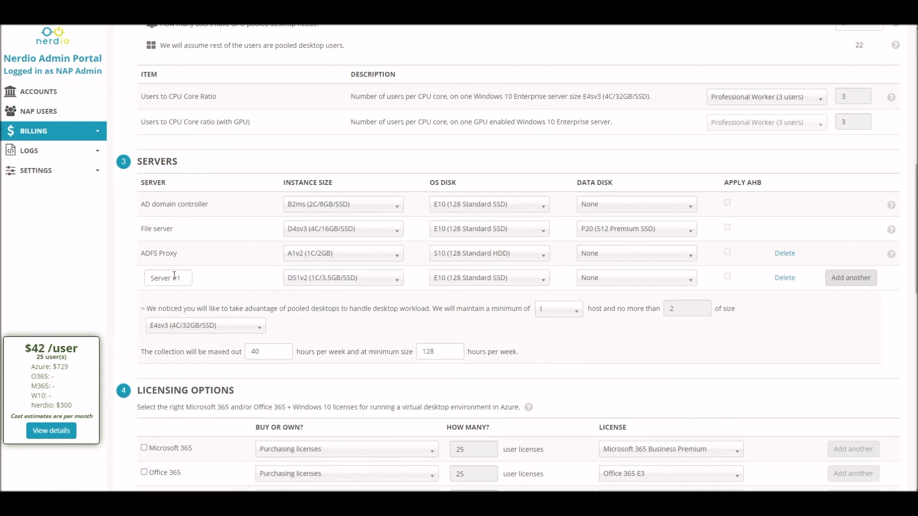
{"action": "left_click_drag", "start_coordinate": [173, 277], "coordinate": [134, 264]}
{"action": "type", "text": "LOB"}
Set the LOB #1 server's instance size to D8sv3 (8C/32GB/SSD).
{"action": "left_click", "coordinate": [348, 276]}
{"action": "type", "text": "d8"}
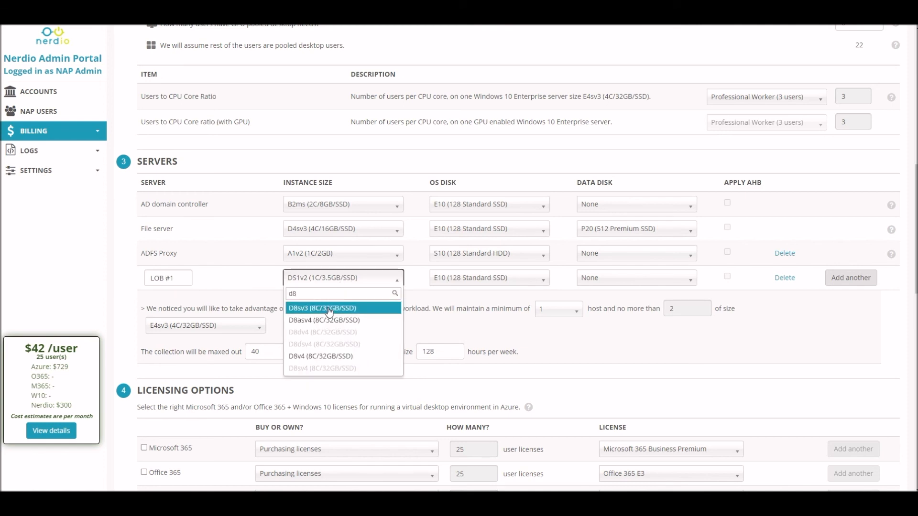
{"action": "left_click", "coordinate": [329, 308]}
Set the LOB #1 server's data disk to P10 (128 Premium SSD).
{"action": "left_click", "coordinate": [610, 283]}
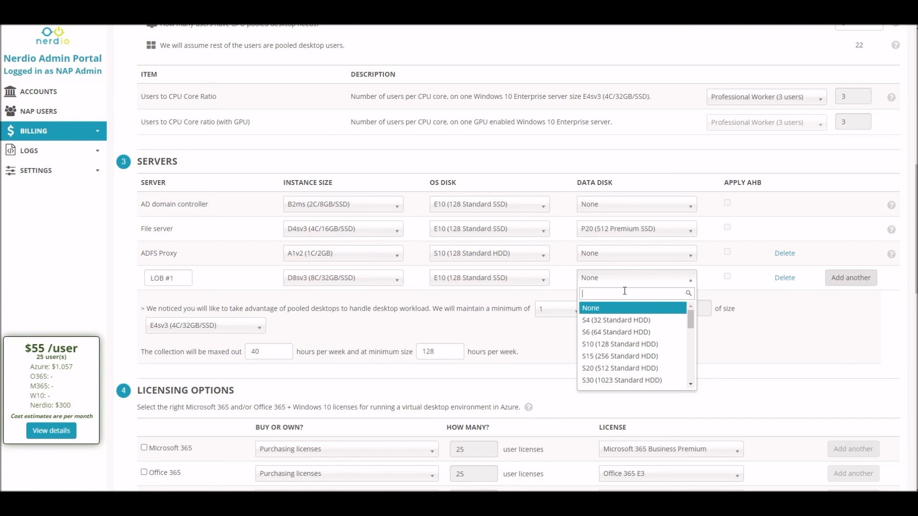
{"action": "type", "text": "p10"}
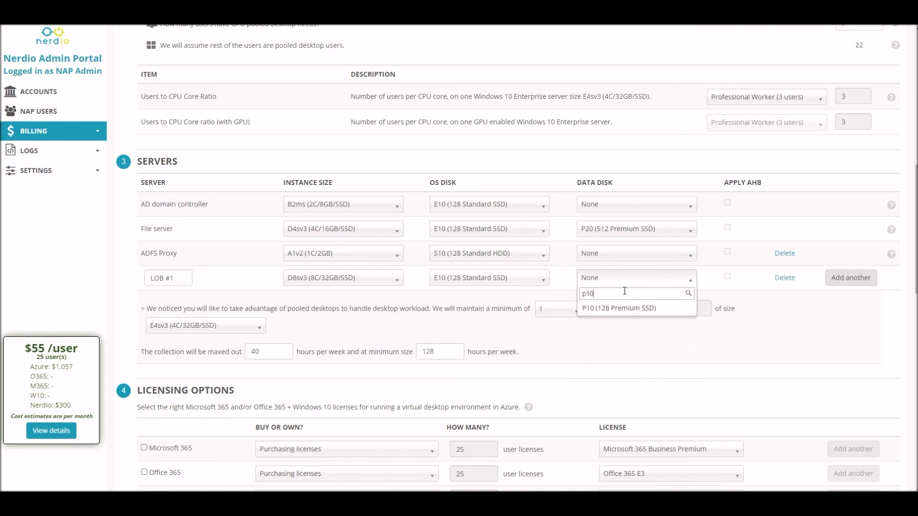
{"action": "left_click", "coordinate": [620, 310]}
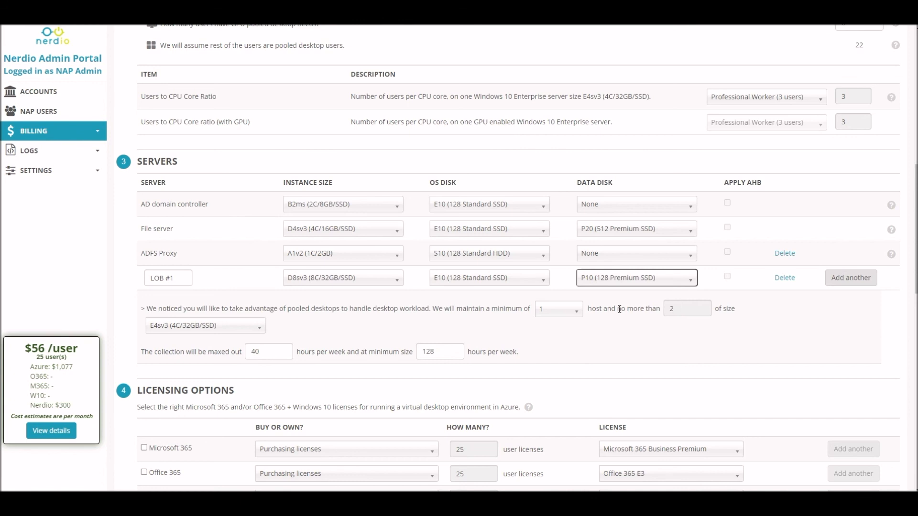
Add another server and name it LOB #2.
{"action": "left_click", "coordinate": [850, 277]}
{"action": "double_click", "coordinate": [159, 302]}
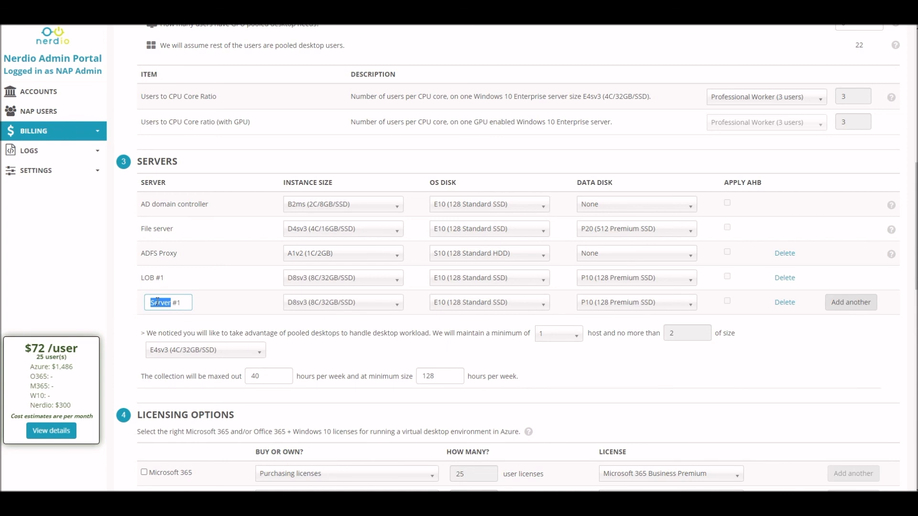
{"action": "type", "text": "LOB  #2"}
Add another server and name it TP.
{"action": "left_click", "coordinate": [851, 302]}
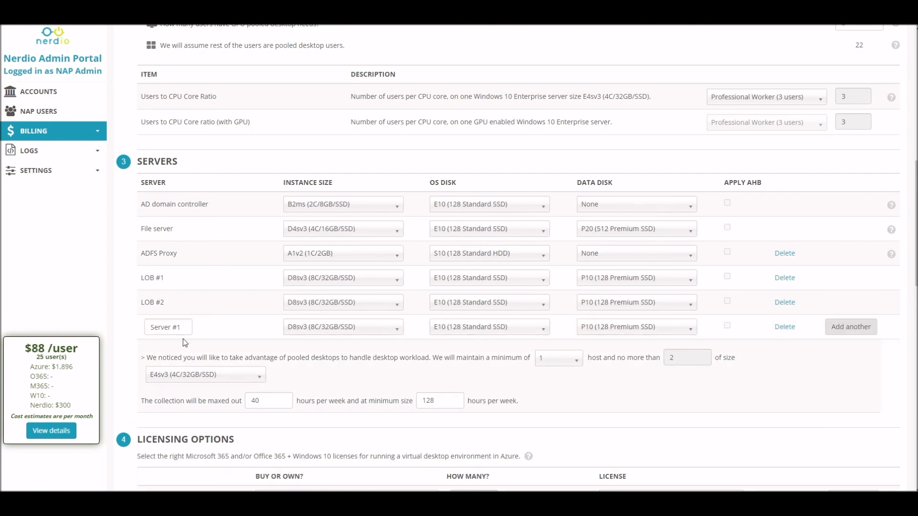
{"action": "triple_click", "coordinate": [182, 332]}
{"action": "type", "text": "TP"}
{"action": "left_click", "coordinate": [123, 326]}
Set the TP server's instance size to D4sv3 (4C/16GB/SSD).
{"action": "left_click_drag", "start_coordinate": [55, 366], "coordinate": [73, 365]}
{"action": "left_click", "coordinate": [305, 350]}
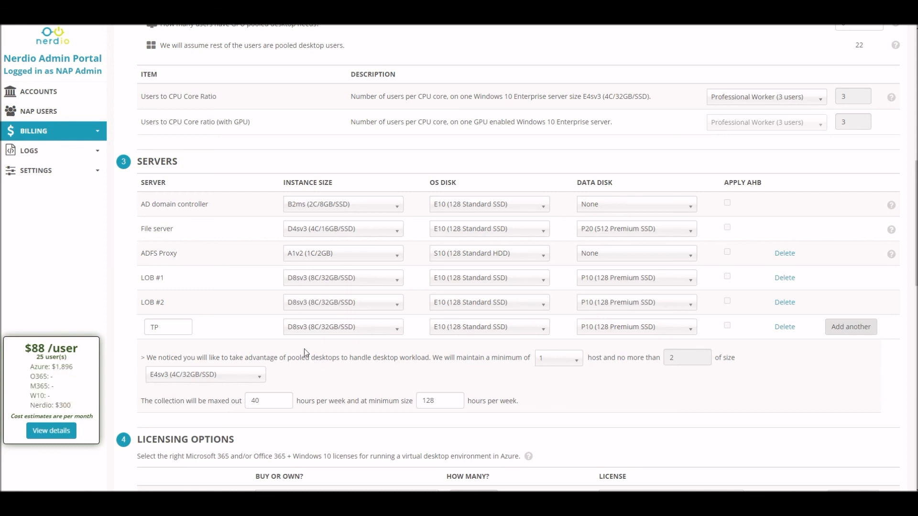
{"action": "left_click", "coordinate": [329, 329]}
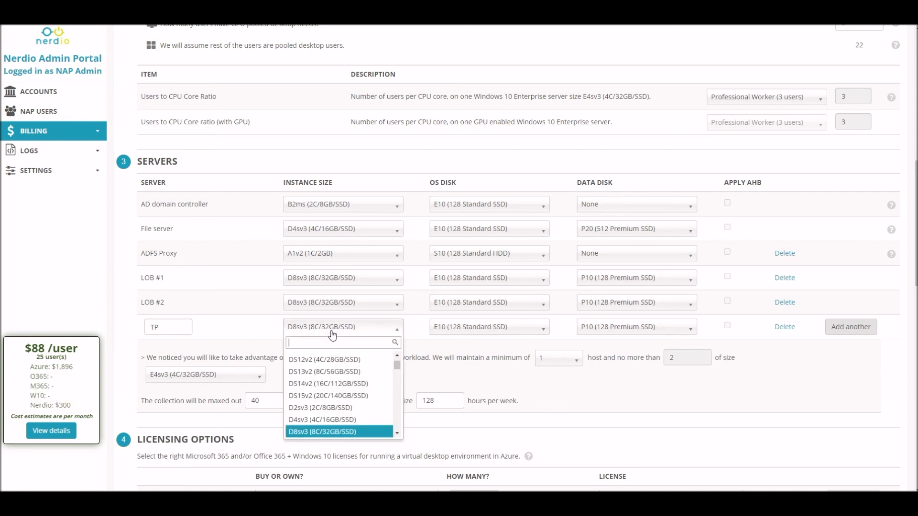
{"action": "left_click", "coordinate": [324, 419]}
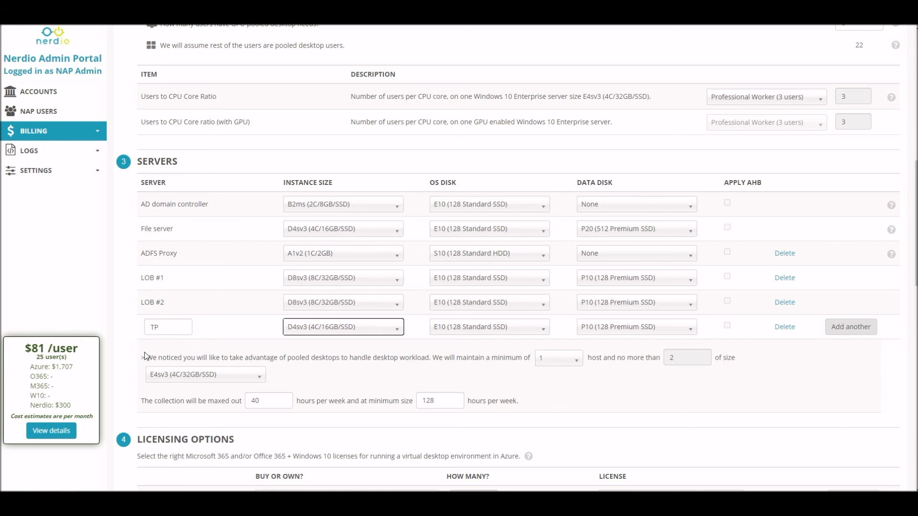
Review the pooled desktop host recommendation beneath the server list.
{"action": "left_click_drag", "start_coordinate": [145, 356], "coordinate": [656, 425]}
{"action": "left_click", "coordinate": [611, 412]}
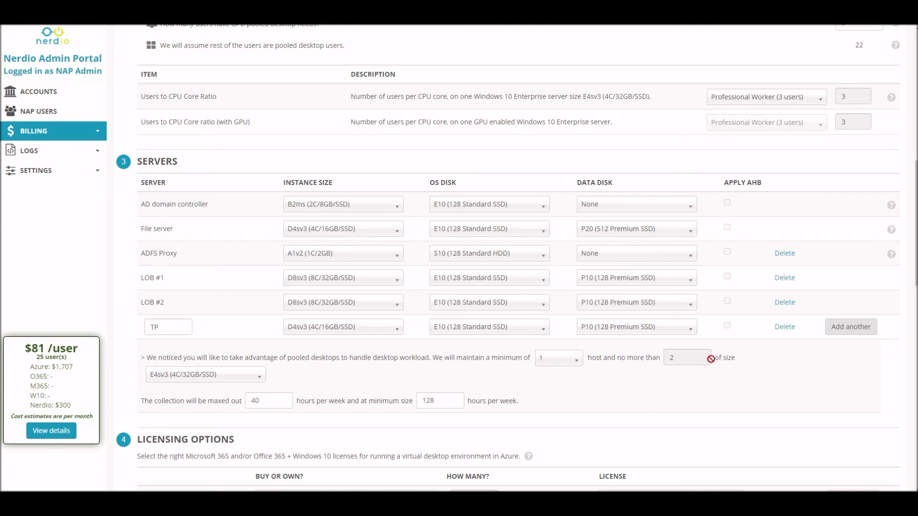
{"action": "scroll", "coordinate": [836, 199], "scroll_direction": "up", "scroll_amount": 2}
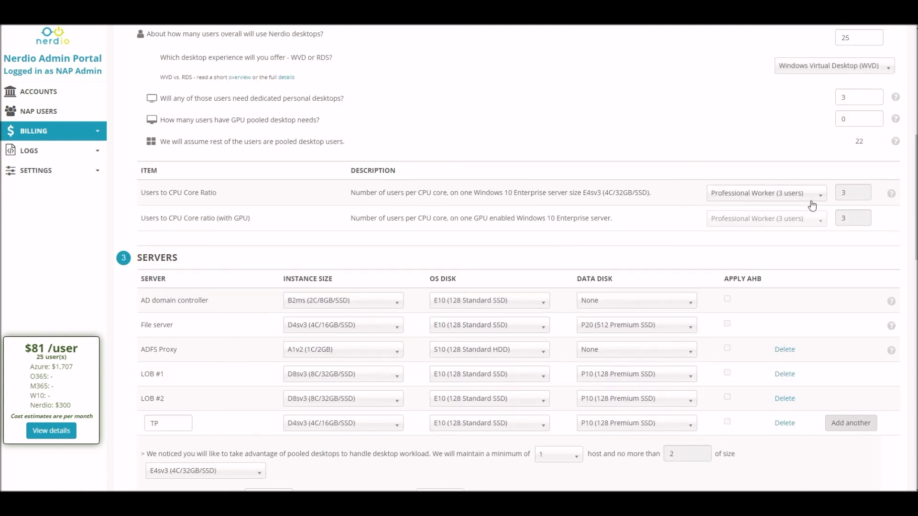
{"action": "scroll", "coordinate": [614, 183], "scroll_direction": "down", "scroll_amount": 2}
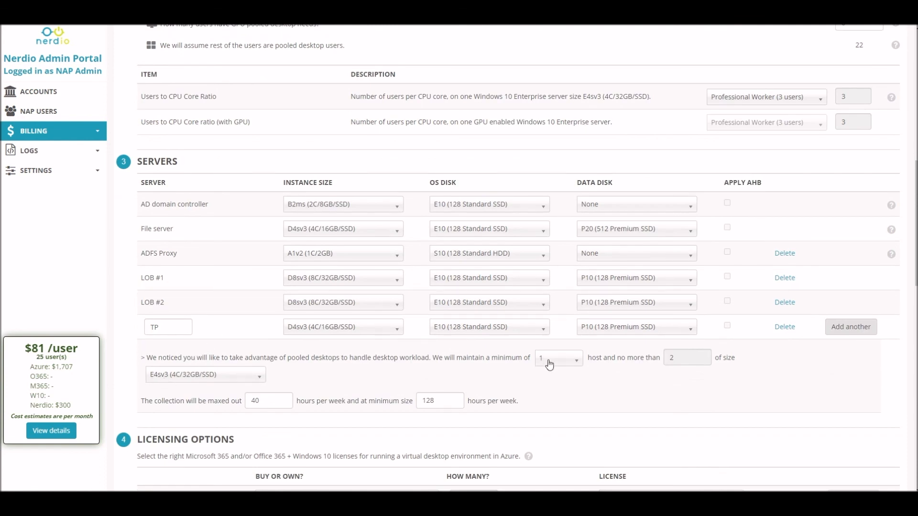
{"action": "scroll", "coordinate": [565, 371], "scroll_direction": "up", "scroll_amount": 4}
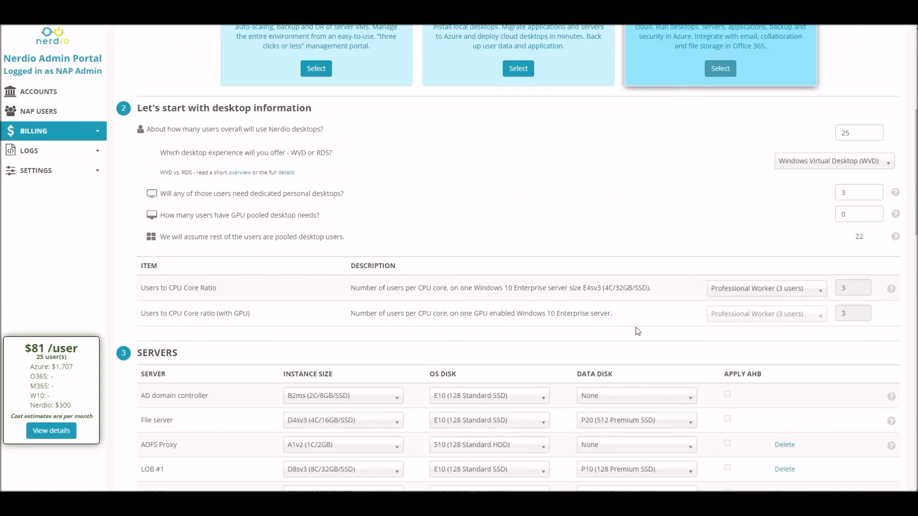
Try 100 overall users and an E8sv3 (8C/64GB/SSD) pooled host size.
{"action": "double_click", "coordinate": [844, 134]}
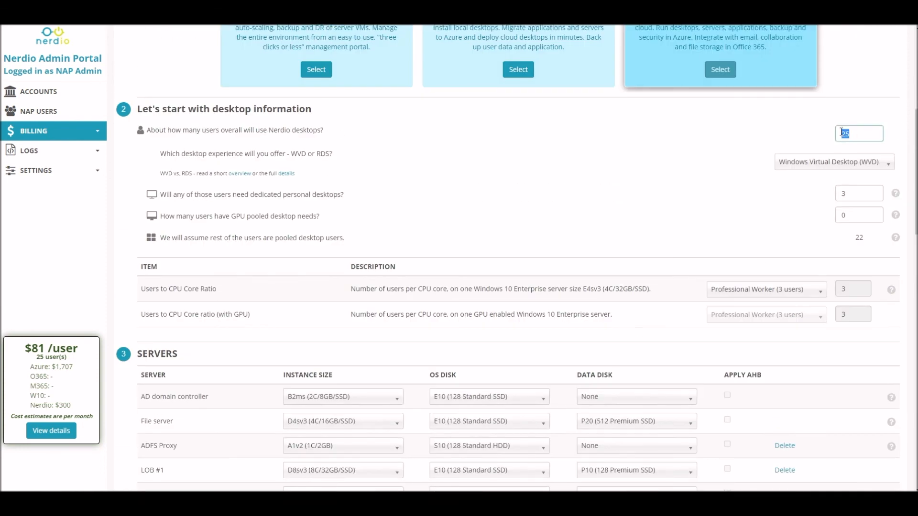
{"action": "type", "text": "100"}
{"action": "scroll", "coordinate": [679, 169], "scroll_direction": "down", "scroll_amount": 3}
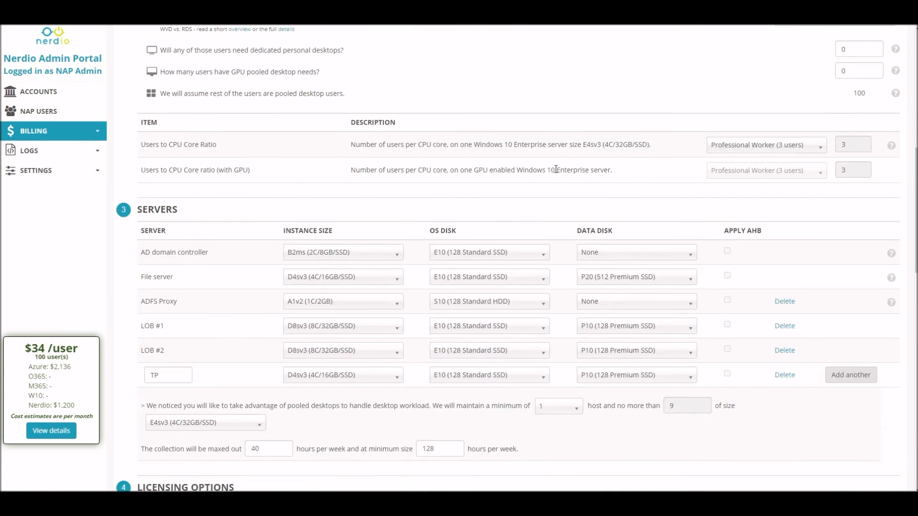
{"action": "scroll", "coordinate": [556, 169], "scroll_direction": "down", "scroll_amount": 1}
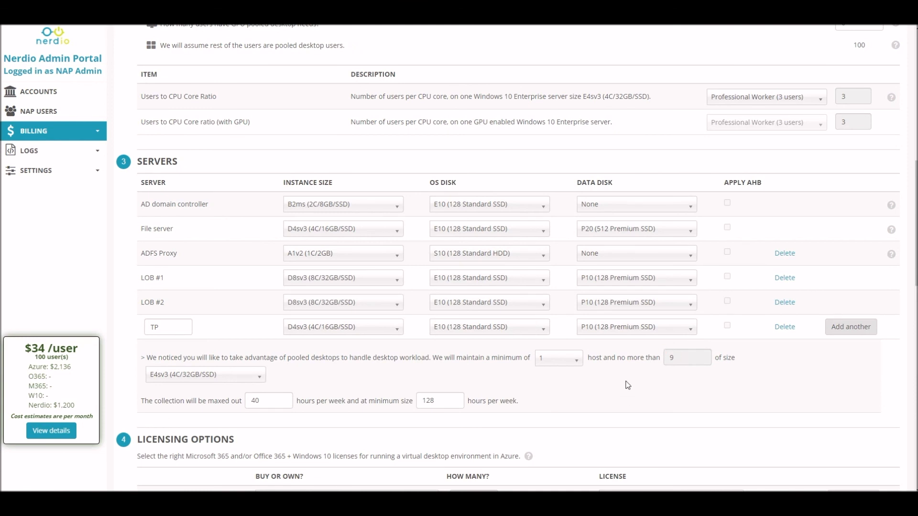
{"action": "left_click", "coordinate": [230, 376]}
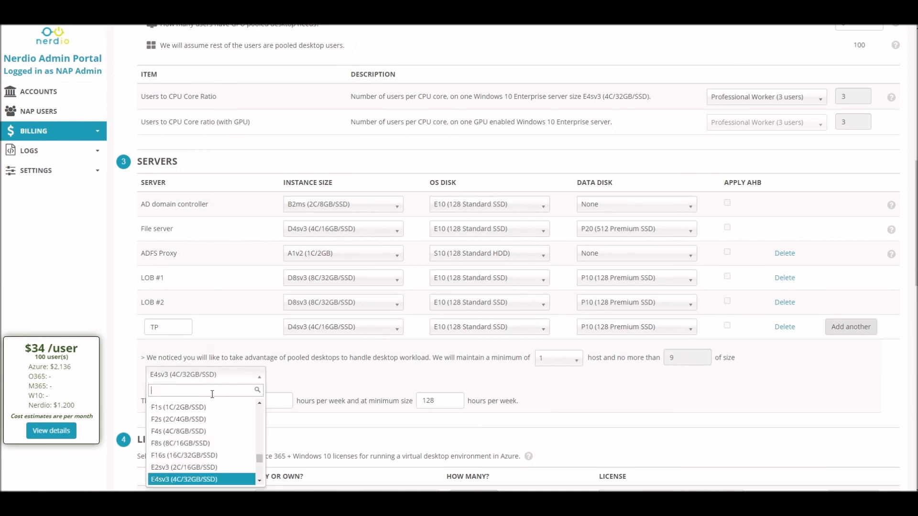
{"action": "scroll", "coordinate": [213, 469], "scroll_direction": "down", "scroll_amount": 1}
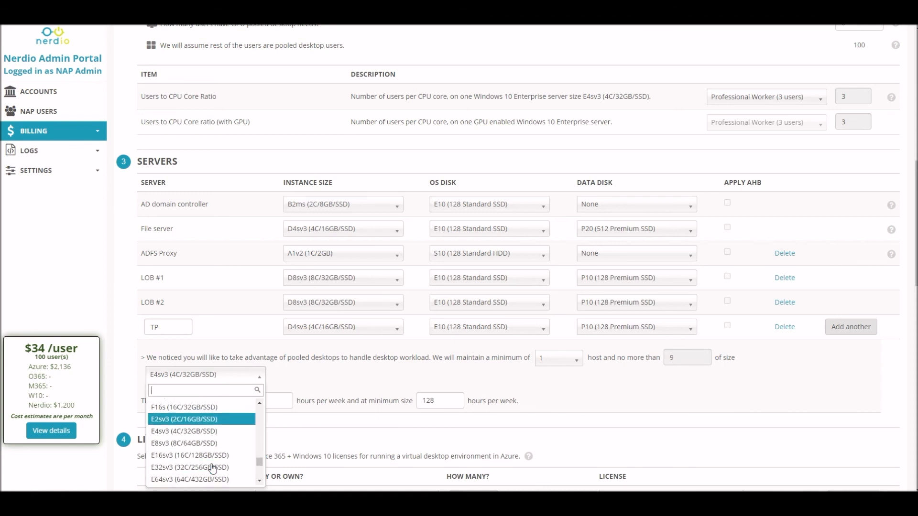
{"action": "left_click", "coordinate": [187, 444]}
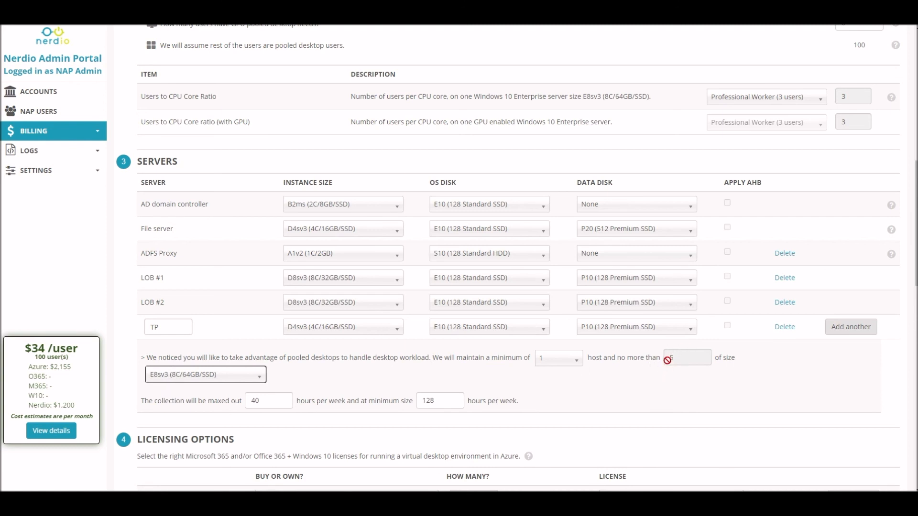
{"action": "left_click", "coordinate": [221, 377]}
{"action": "left_click", "coordinate": [204, 431]}
{"action": "scroll", "coordinate": [727, 290], "scroll_direction": "up", "scroll_amount": 6}
Set the overall users back to 25 and the dedicated desktop users to 3.
{"action": "double_click", "coordinate": [853, 230]}
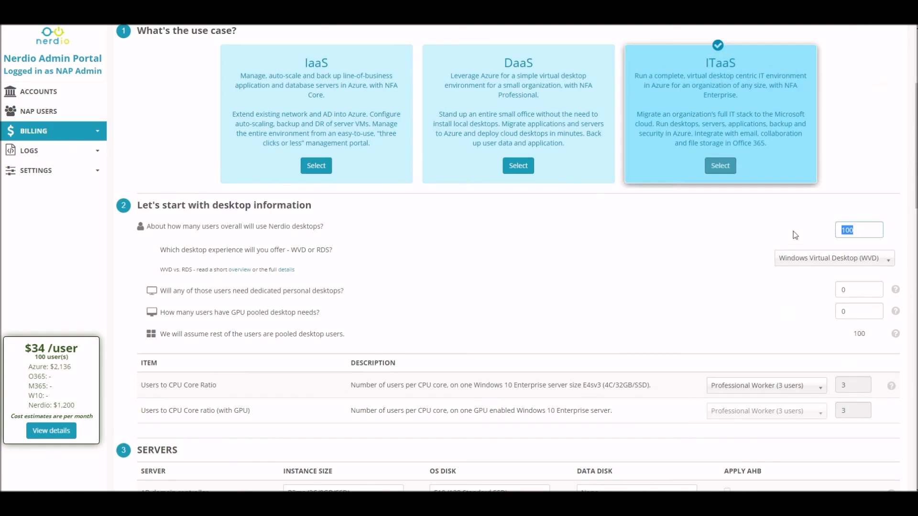
{"action": "type", "text": "25"}
{"action": "key", "text": "Tab"}
{"action": "type", "text": "3"}
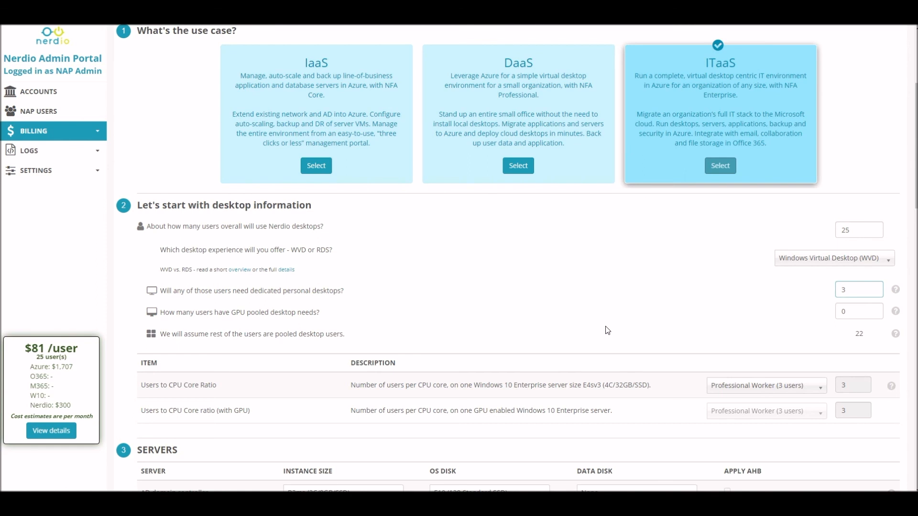
Set the pooled desktop host size to D4sv3 (4C/16GB/SSD).
{"action": "scroll", "coordinate": [610, 331], "scroll_direction": "down", "scroll_amount": 1}
{"action": "scroll", "coordinate": [611, 334], "scroll_direction": "down", "scroll_amount": 6}
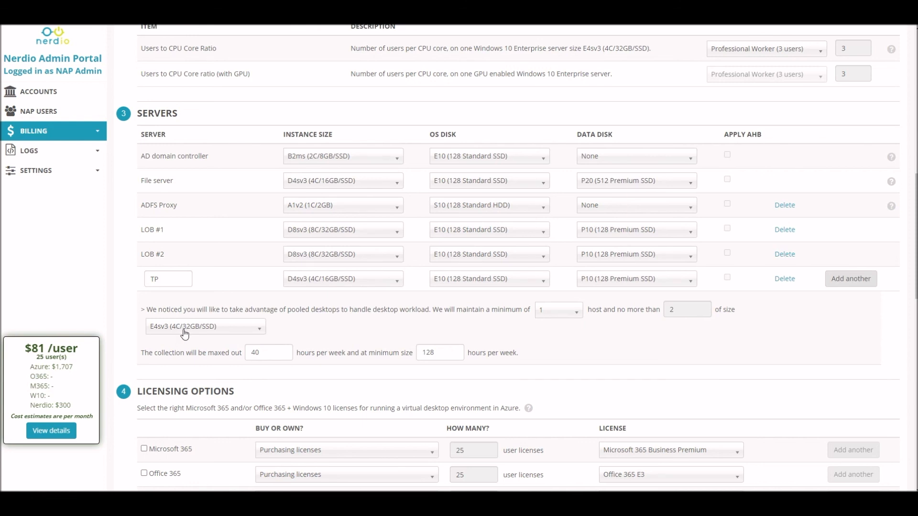
{"action": "left_click", "coordinate": [208, 332]}
{"action": "type", "text": "d4"}
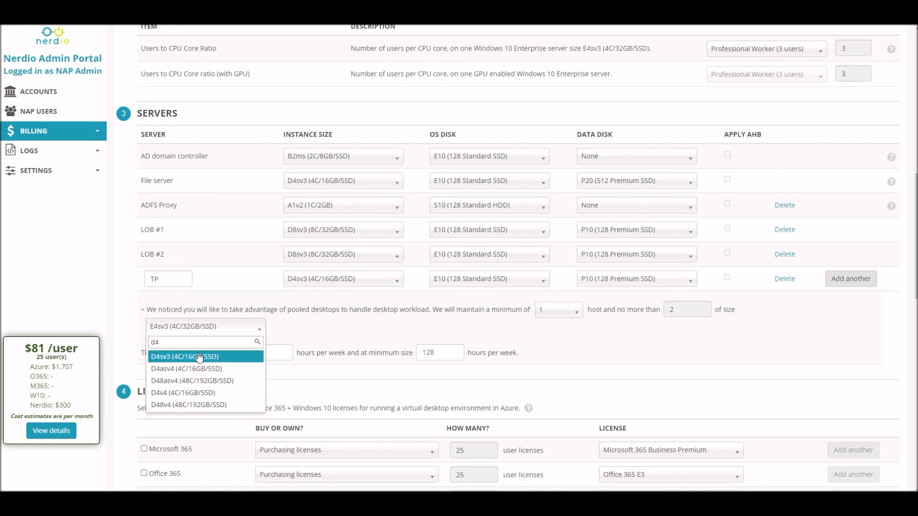
{"action": "left_click", "coordinate": [190, 357]}
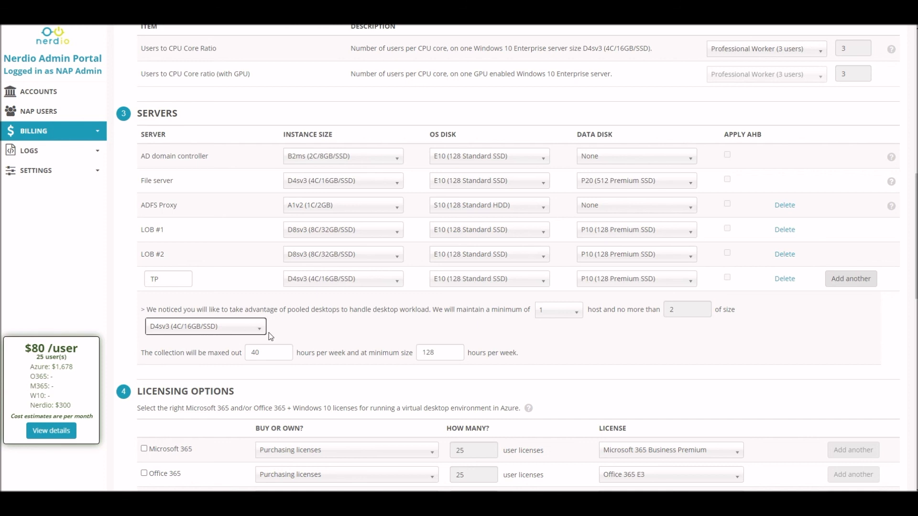
Set the pooled desktop host size back to E4sv3 (4C/32GB/SSD).
{"action": "left_click", "coordinate": [188, 330]}
{"action": "type", "text": "ee4"}
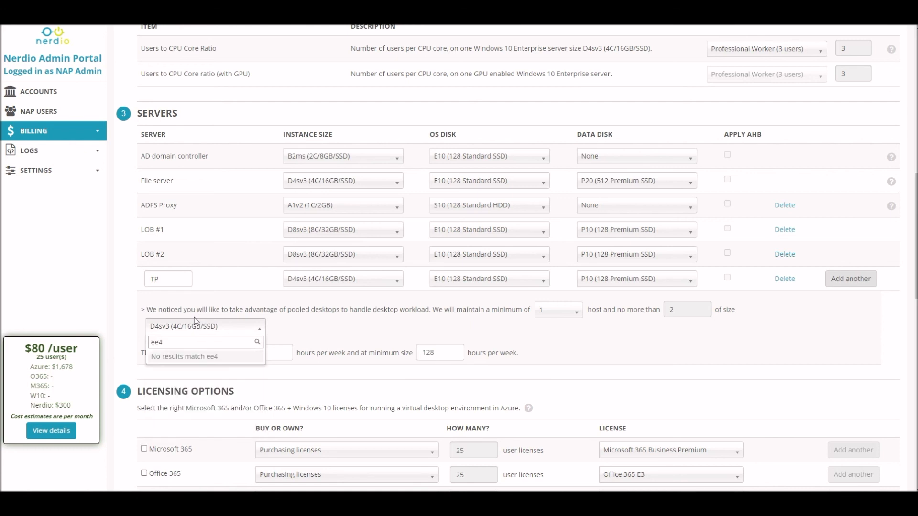
{"action": "key", "text": "BackSpace"}
{"action": "key", "text": "BackSpace"}
{"action": "type", "text": "4"}
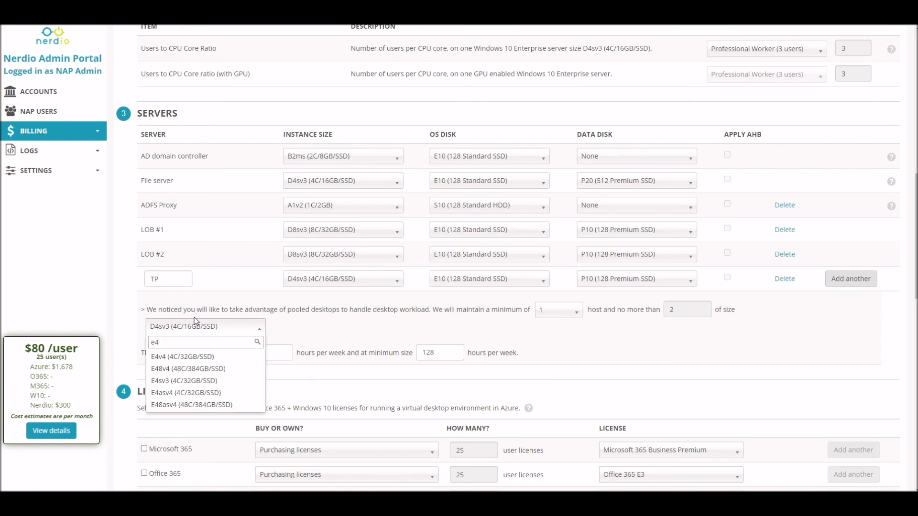
{"action": "left_click", "coordinate": [168, 379]}
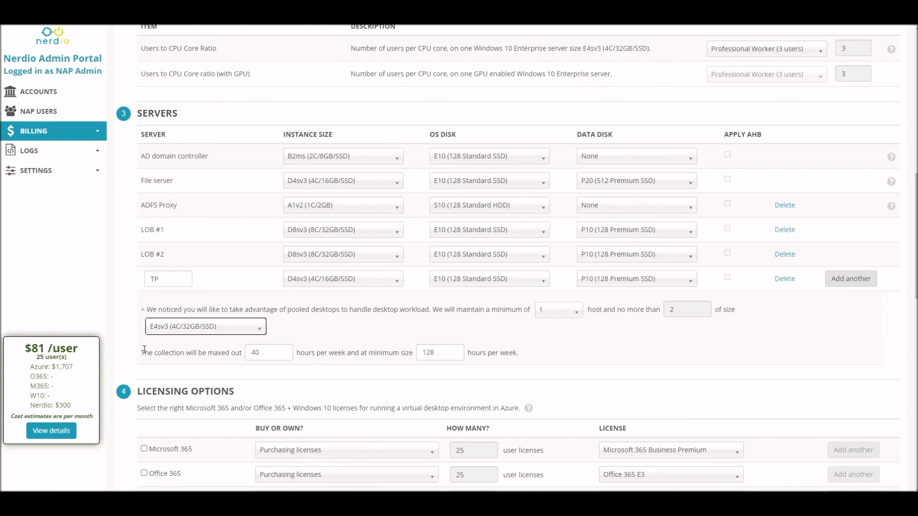
Try 50 and 60 maxed-out hours per week for the collection before restoring 40.
{"action": "left_click_drag", "start_coordinate": [142, 356], "coordinate": [529, 351]}
{"action": "left_click", "coordinate": [275, 360]}
{"action": "double_click", "coordinate": [278, 349]}
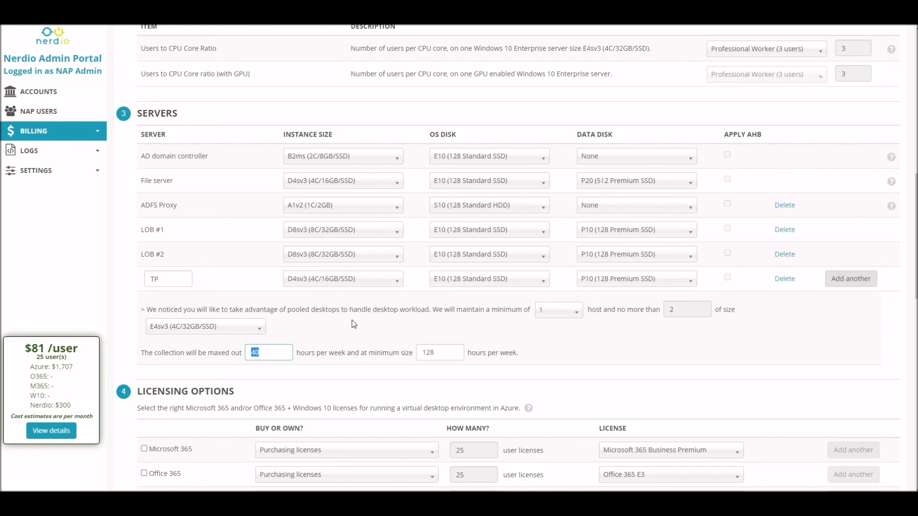
{"action": "type", "text": "50"}
{"action": "left_click", "coordinate": [308, 329]}
{"action": "double_click", "coordinate": [255, 353]}
{"action": "type", "text": "40"}
{"action": "left_click_drag", "start_coordinate": [268, 355], "coordinate": [253, 356]}
{"action": "type", "text": "60"}
{"action": "left_click_drag", "start_coordinate": [256, 352], "coordinate": [259, 351]}
{"action": "key", "text": "BackSpace"}
{"action": "key", "text": "BackSpace"}
{"action": "type", "text": "40"}
Enable Windows 10 licensing with 20 user licenses.
{"action": "scroll", "coordinate": [460, 154], "scroll_direction": "down", "scroll_amount": 4}
{"action": "scroll", "coordinate": [460, 155], "scroll_direction": "down", "scroll_amount": 1}
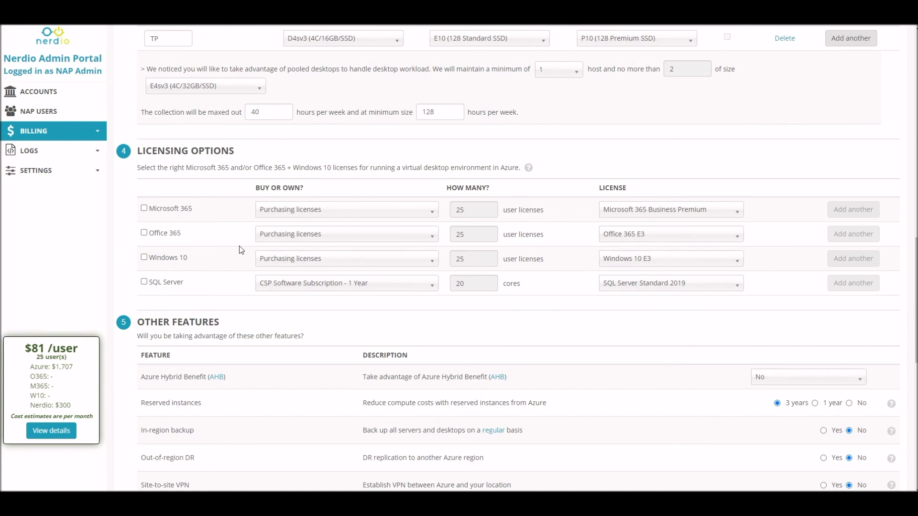
{"action": "left_click_drag", "start_coordinate": [193, 263], "coordinate": [172, 264]}
{"action": "left_click", "coordinate": [217, 266]}
{"action": "left_click", "coordinate": [144, 258]}
{"action": "double_click", "coordinate": [487, 262]}
{"action": "type", "text": "20"}
{"action": "left_click", "coordinate": [570, 262]}
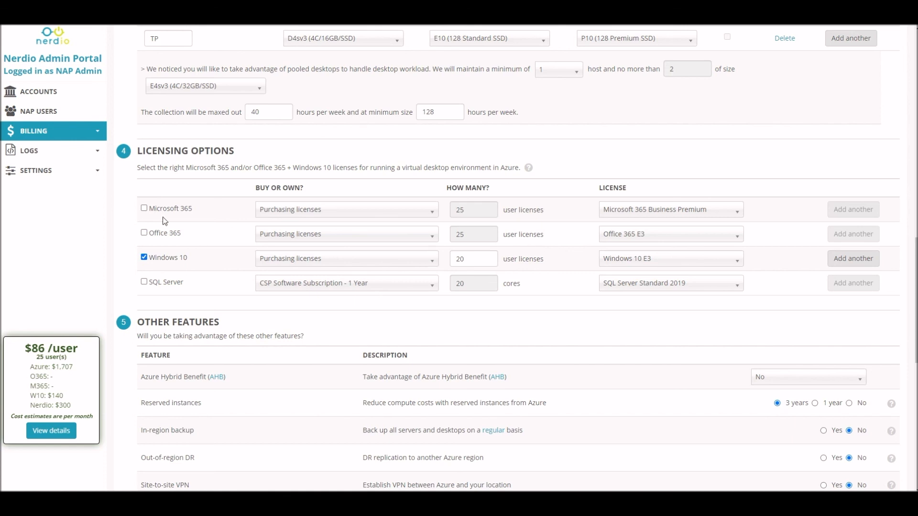
Enable Microsoft 365 licensing with 5 user licenses.
{"action": "left_click", "coordinate": [144, 208]}
{"action": "double_click", "coordinate": [456, 212]}
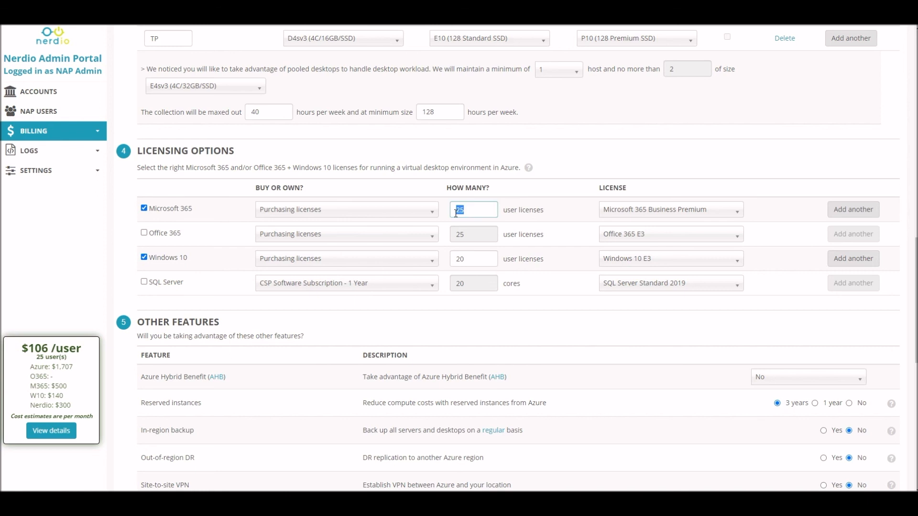
{"action": "type", "text": "5"}
{"action": "left_click", "coordinate": [443, 210]}
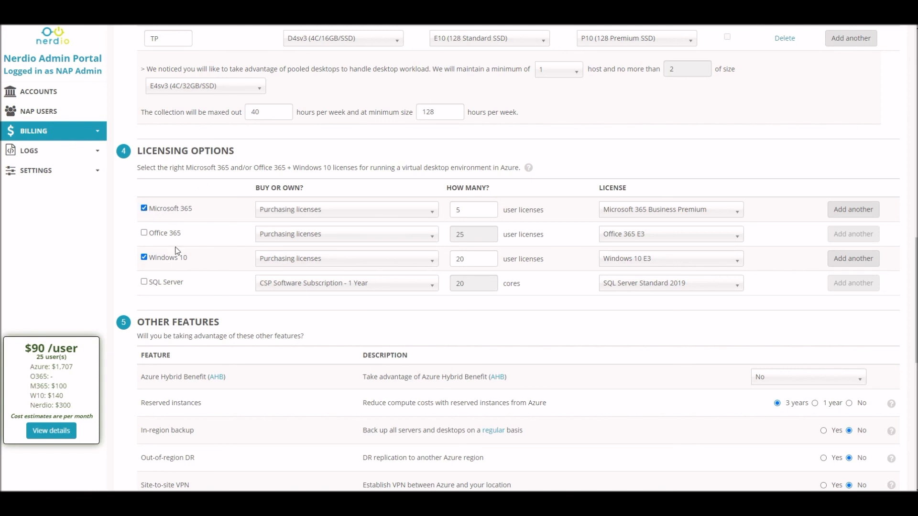
Toggle the Microsoft 365 and Windows 10 licenses off and back on.
{"action": "left_click", "coordinate": [144, 208]}
{"action": "left_click", "coordinate": [144, 258]}
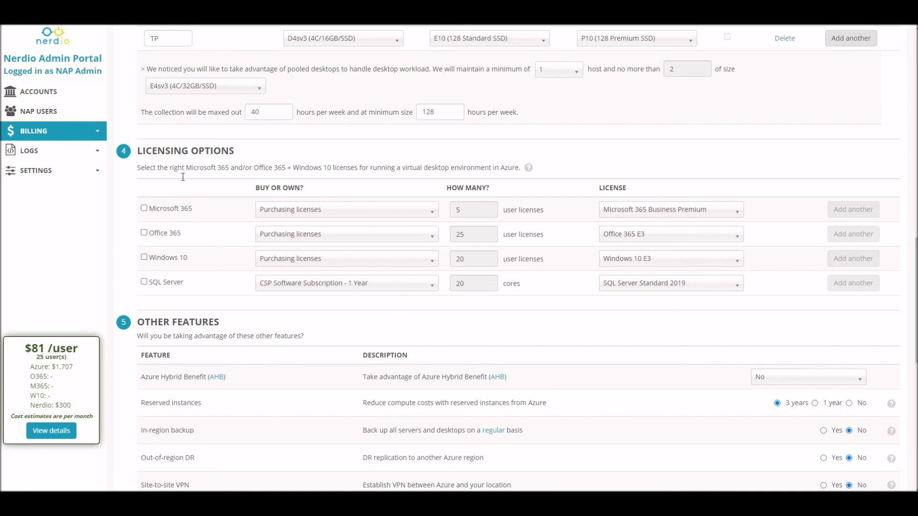
{"action": "left_click", "coordinate": [144, 258]}
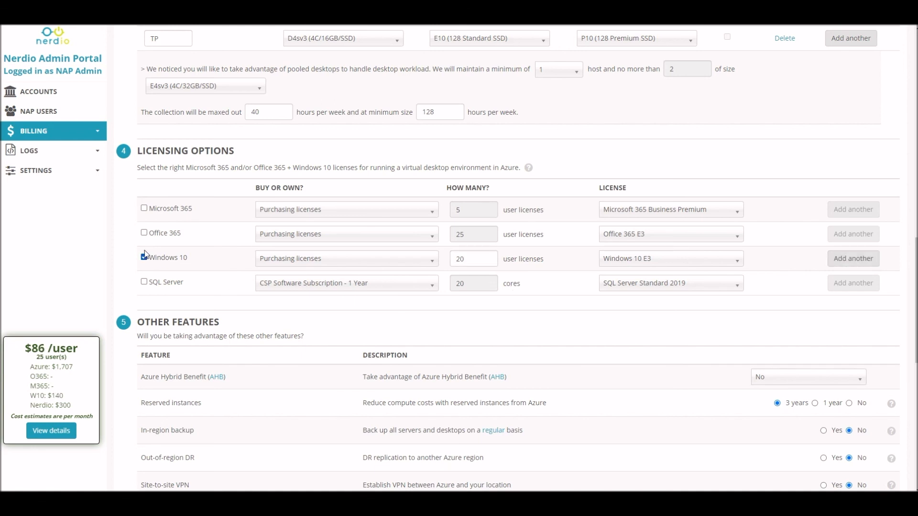
{"action": "left_click", "coordinate": [143, 209]}
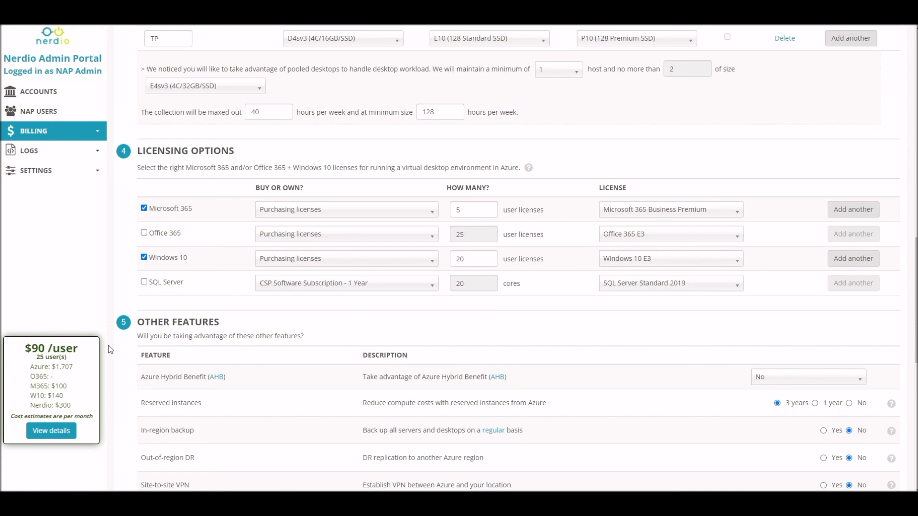
Review the per-user monthly cost breakdown.
{"action": "left_click_drag", "start_coordinate": [52, 396], "coordinate": [82, 405]}
{"action": "left_click", "coordinate": [67, 399]}
{"action": "left_click_drag", "start_coordinate": [56, 385], "coordinate": [74, 385]}
{"action": "left_click", "coordinate": [74, 386]}
Review the Azure Hybrid Benefit choices under Other Features without changing them.
{"action": "scroll", "coordinate": [210, 258], "scroll_direction": "down", "scroll_amount": 1}
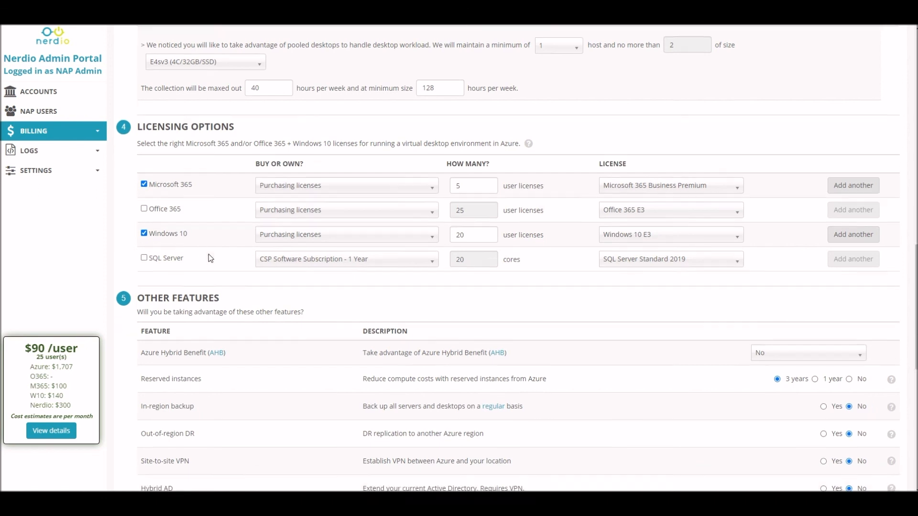
{"action": "scroll", "coordinate": [211, 258], "scroll_direction": "down", "scroll_amount": 3}
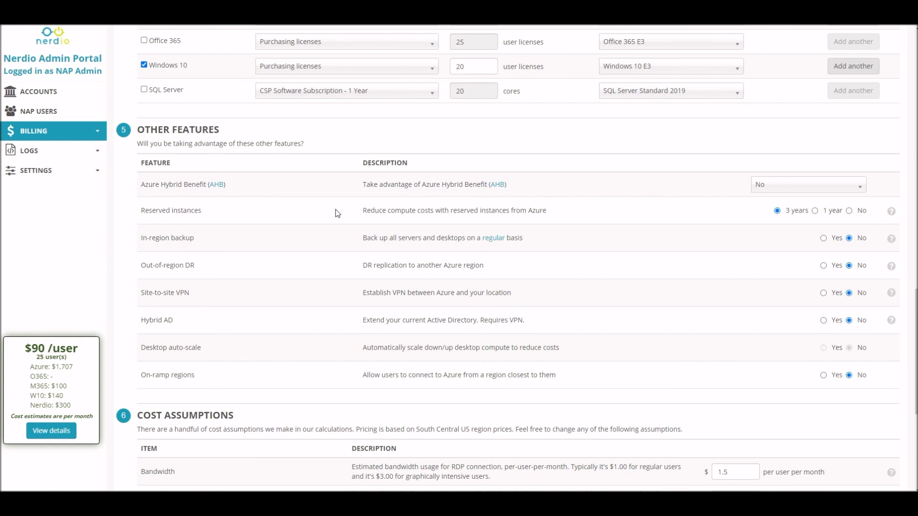
{"action": "scroll", "coordinate": [337, 213], "scroll_direction": "up", "scroll_amount": 7}
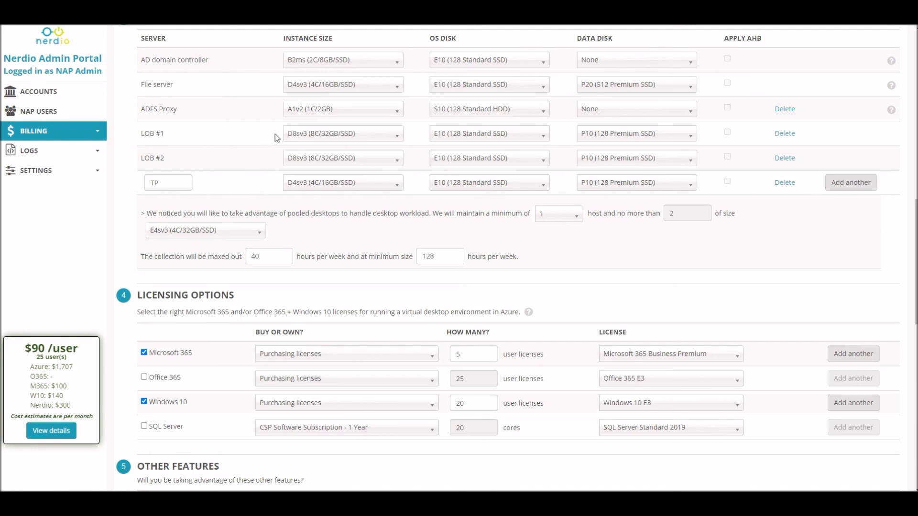
{"action": "scroll", "coordinate": [268, 140], "scroll_direction": "down", "scroll_amount": 5}
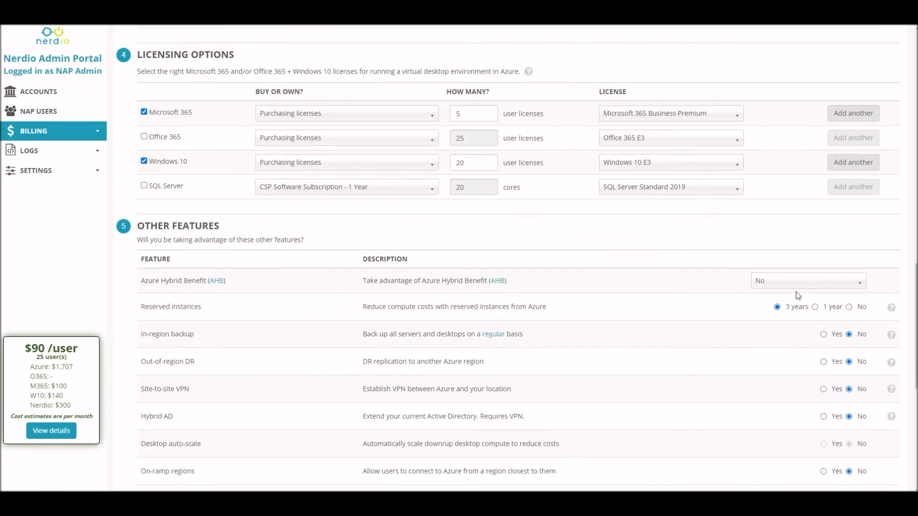
{"action": "left_click", "coordinate": [757, 286]}
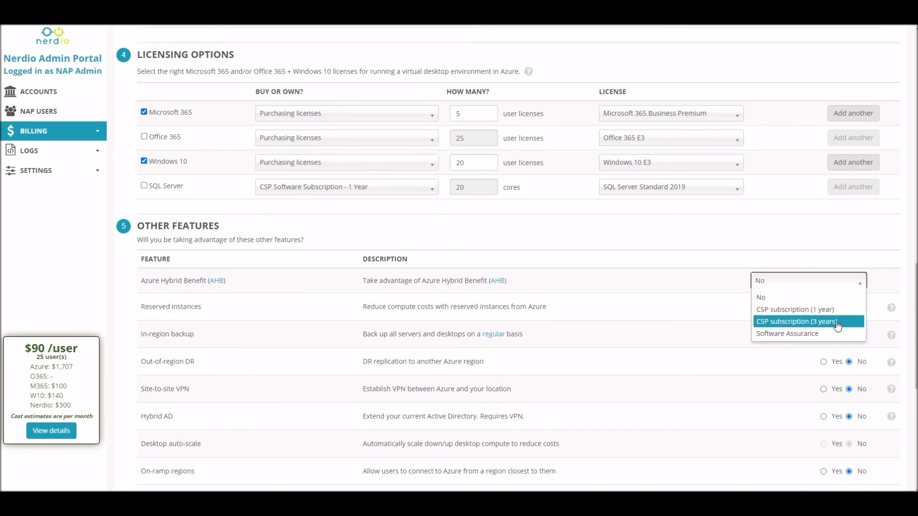
{"action": "left_click", "coordinate": [700, 283]}
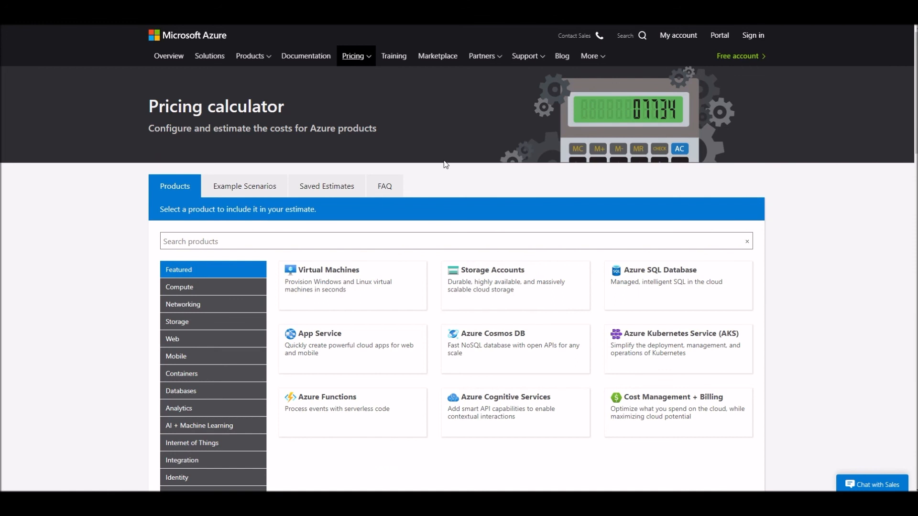
In the Azure pricing calculator, add a Virtual Machines estimate set to 3-year reserved with Azure Hybrid Benefit.
{"action": "left_click", "coordinate": [336, 279]}
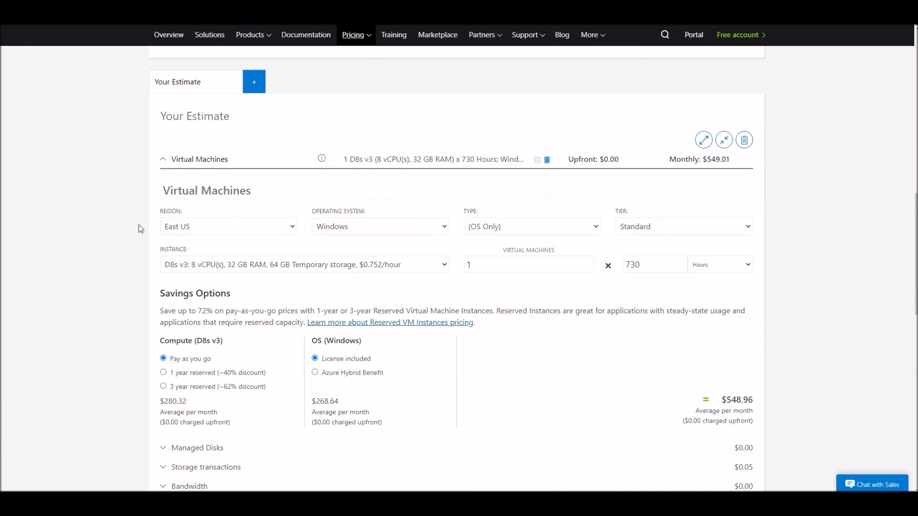
{"action": "scroll", "coordinate": [227, 233], "scroll_direction": "down", "scroll_amount": 1}
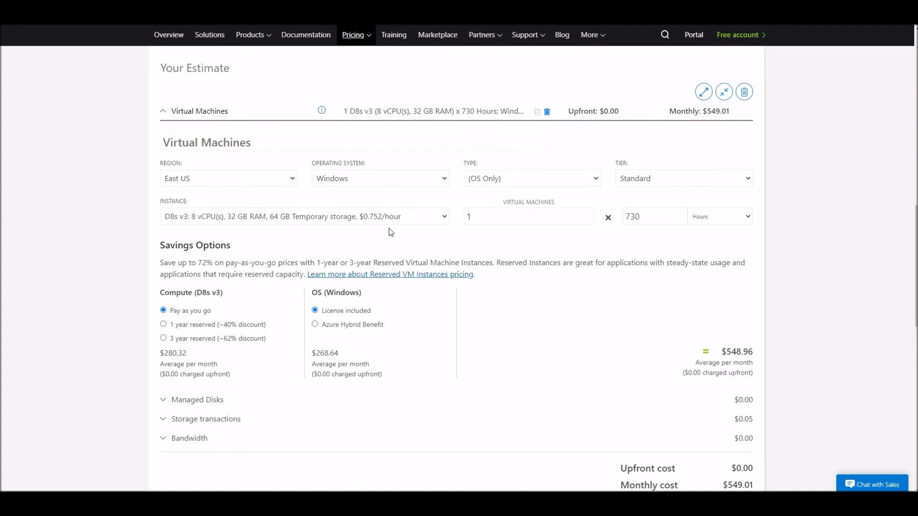
{"action": "scroll", "coordinate": [399, 230], "scroll_direction": "down", "scroll_amount": 1}
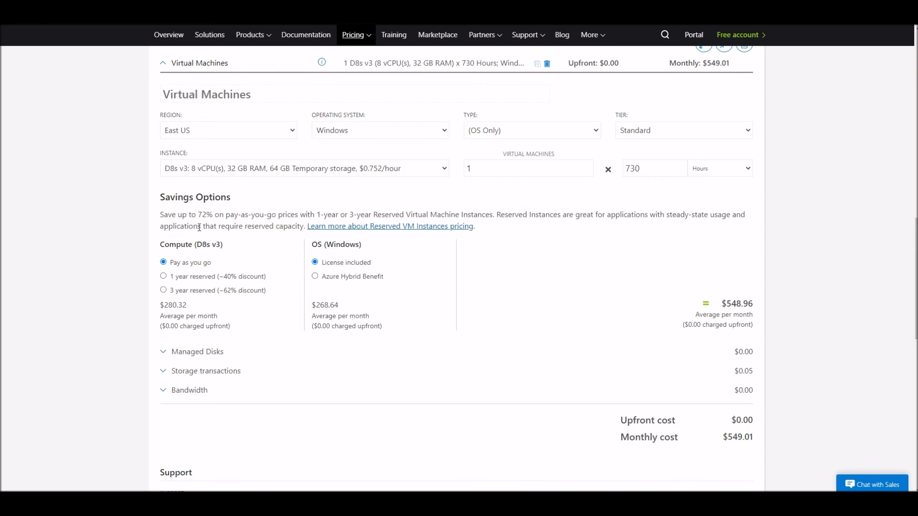
{"action": "left_click", "coordinate": [213, 290]}
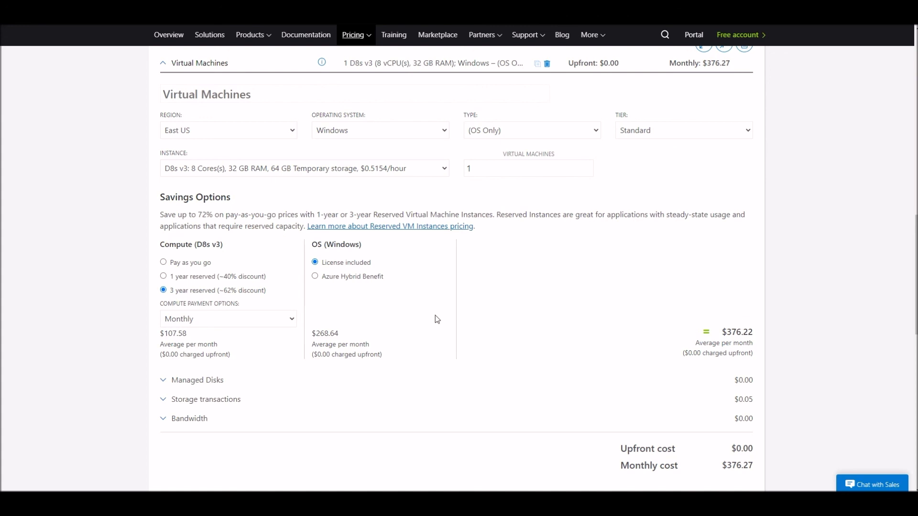
{"action": "left_click", "coordinate": [316, 281]}
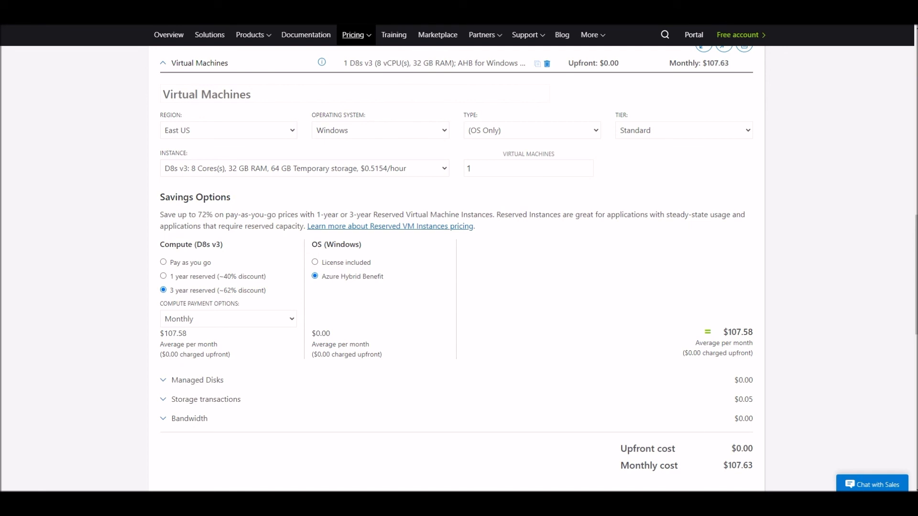
Switch to Calculator and compute (550 − 108) × 36.
{"action": "key", "text": "alt+Tab"}
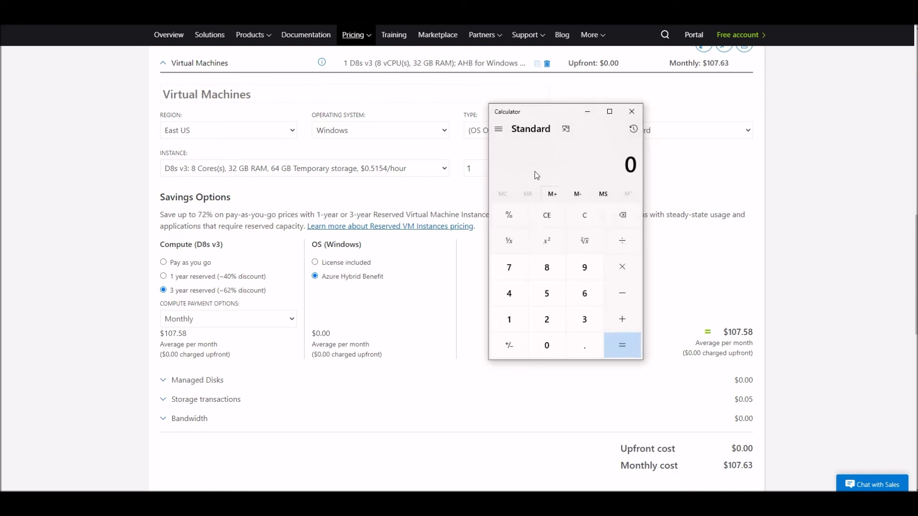
{"action": "type", "text": "550 - 107"}
{"action": "key", "text": "BackSpace"}
{"action": "type", "text": "8"}
{"action": "key", "text": "Return"}
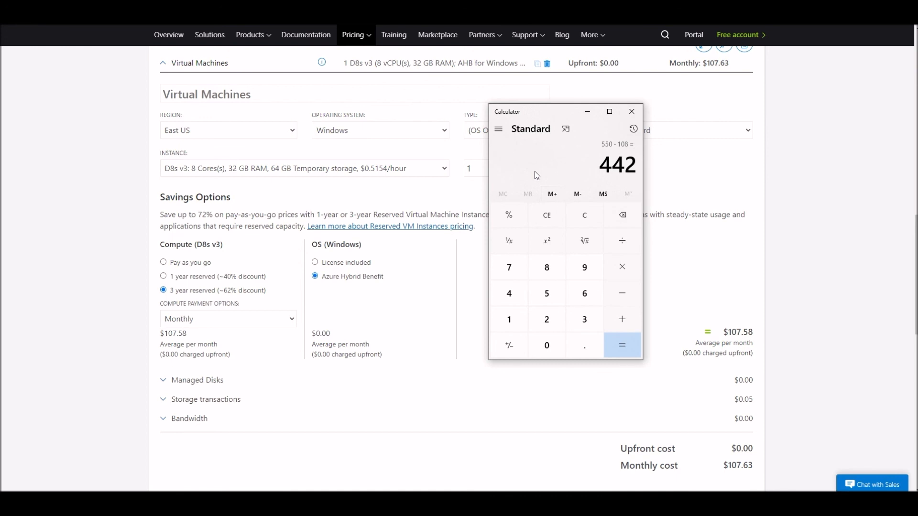
{"action": "type", "text": "*36"}
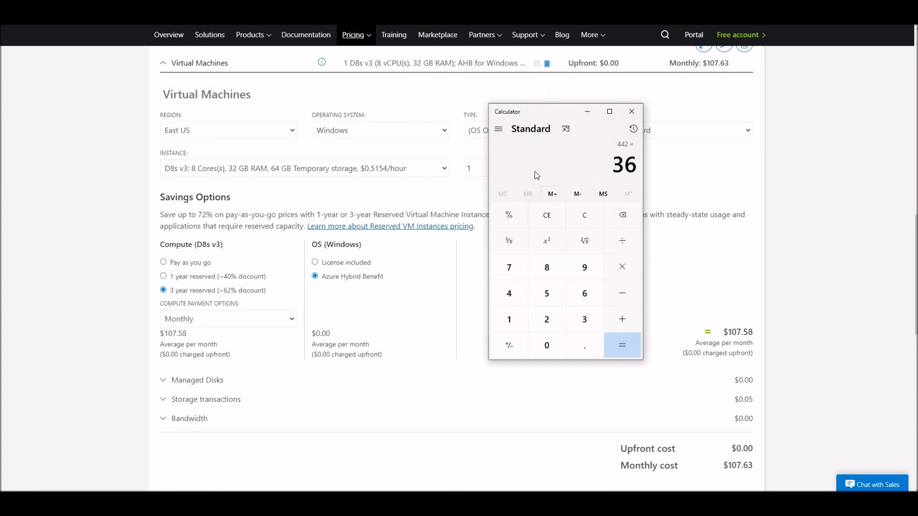
{"action": "key", "text": "Return"}
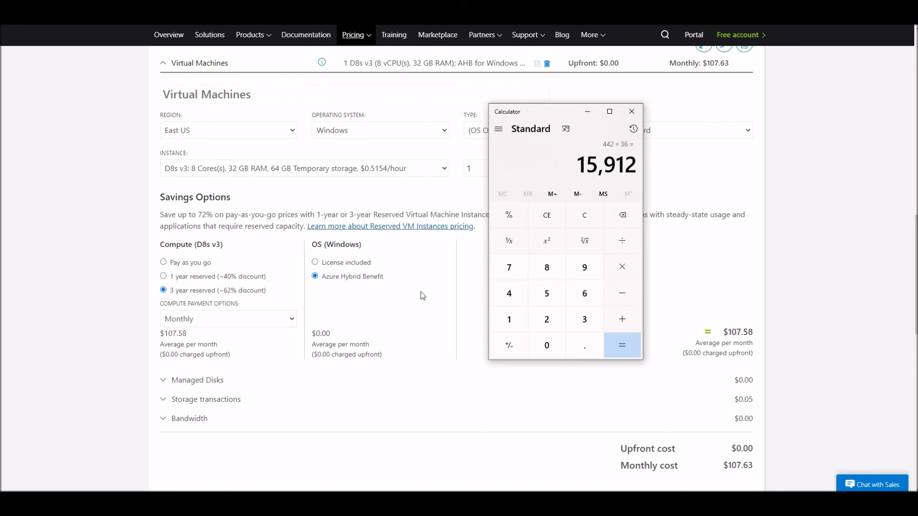
Clear the calculator and compute 108 × 36 + 575.
{"action": "left_click", "coordinate": [550, 216]}
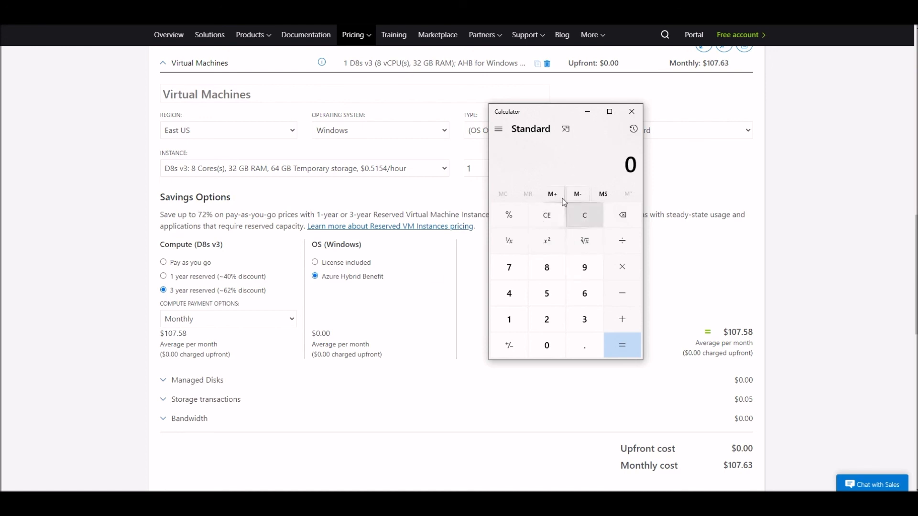
{"action": "type", "text": "108"}
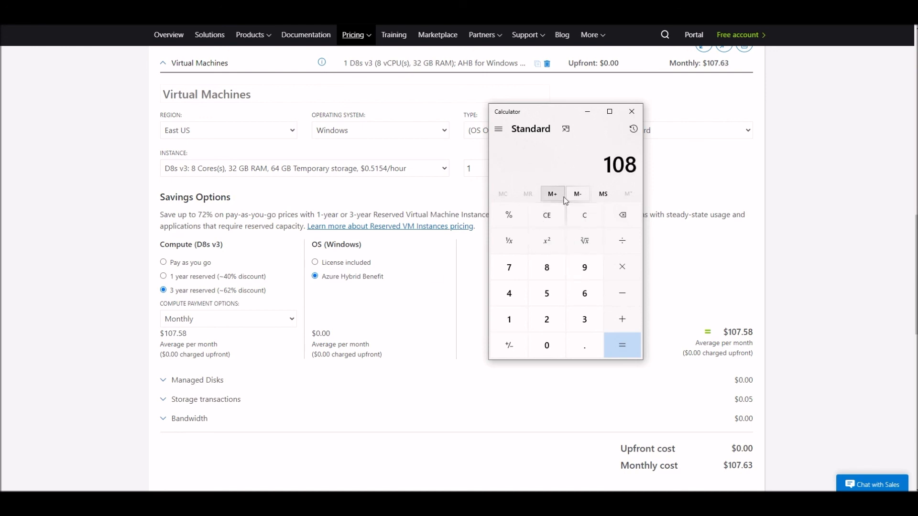
{"action": "type", "text": "*36"}
{"action": "key", "text": "Return"}
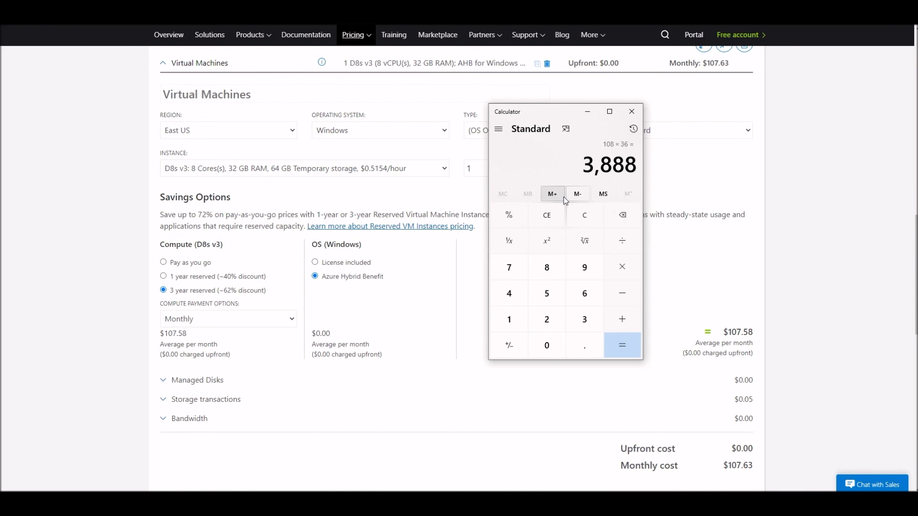
{"action": "type", "text": "+575"}
{"action": "key", "text": "Return"}
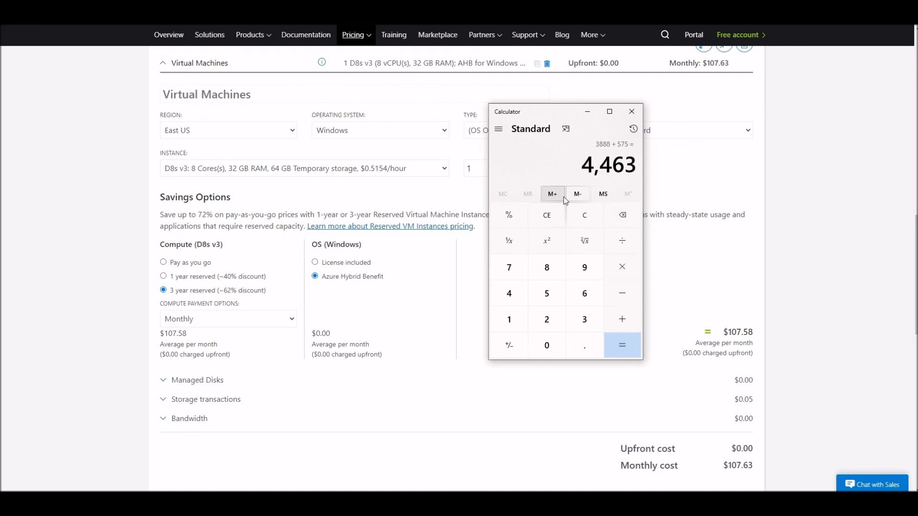
Compute 550 × 36 minus 4500.
{"action": "key", "text": "Delete"}
{"action": "type", "text": "550*3"}
{"action": "type", "text": "6"}
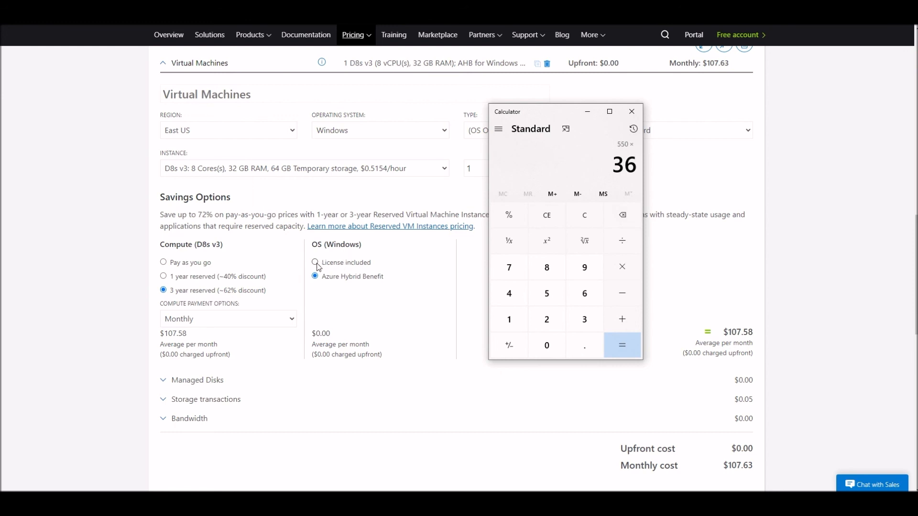
{"action": "key", "text": "Return"}
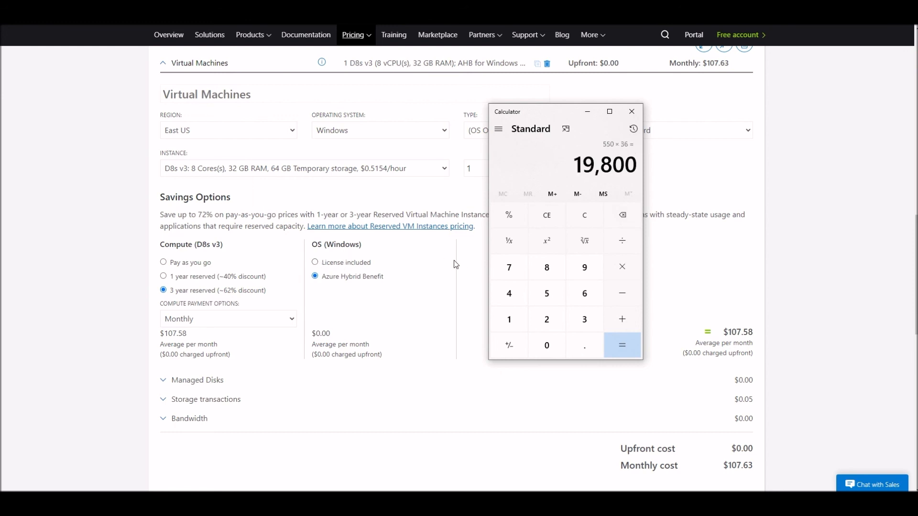
{"action": "key", "text": "minus"}
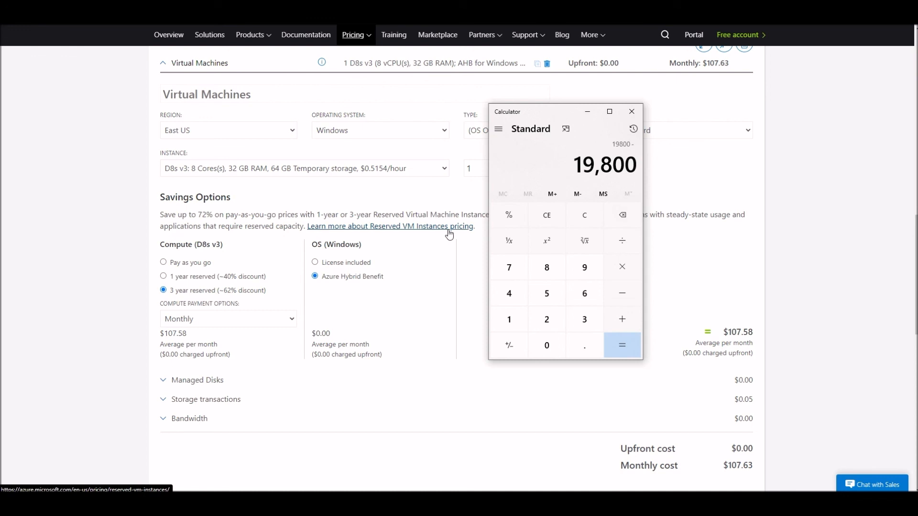
{"action": "type", "text": "4500"}
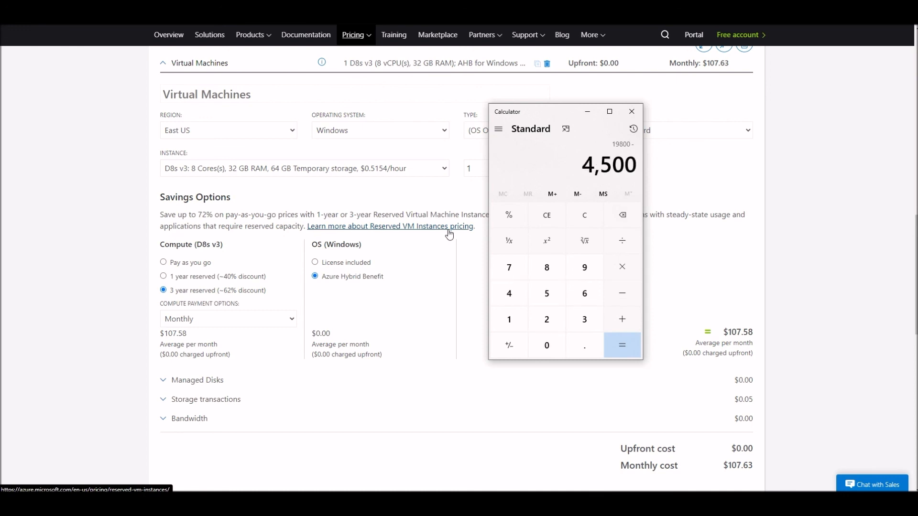
{"action": "key", "text": "Return"}
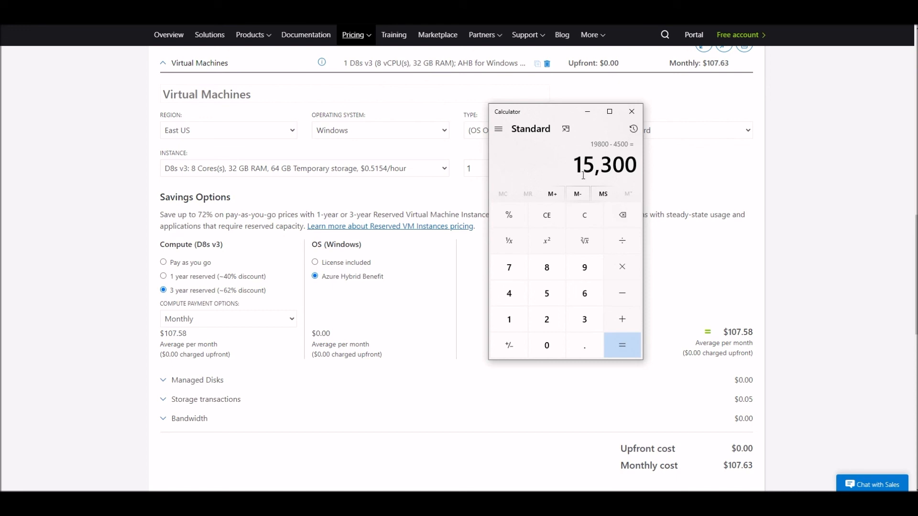
Compute 15300 × 5.
{"action": "left_click_drag", "start_coordinate": [581, 166], "coordinate": [634, 171]}
{"action": "left_click", "coordinate": [626, 171]}
{"action": "type", "text": "156"}
{"action": "key", "text": "BackSpace"}
{"action": "type", "text": "300*5"}
{"action": "key", "text": "Return"}
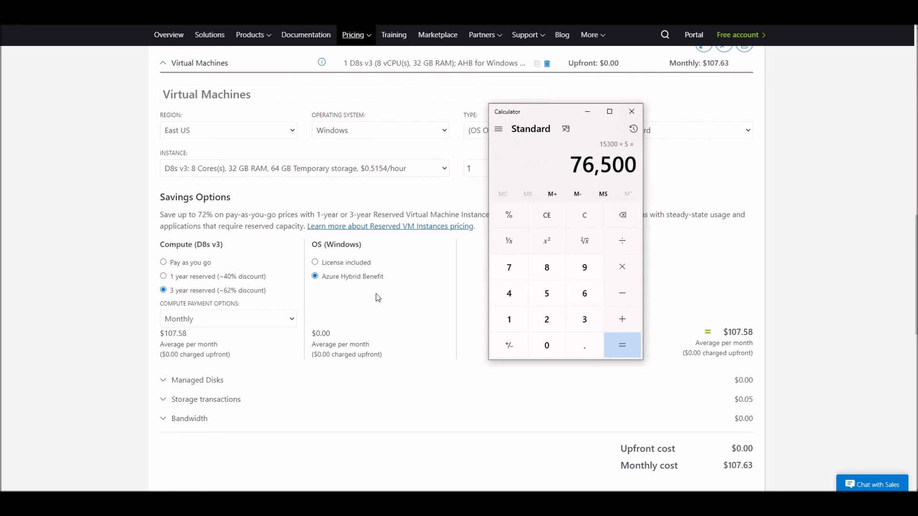
Switch the Windows OS option to License included and back to Azure Hybrid Benefit.
{"action": "left_click", "coordinate": [356, 263]}
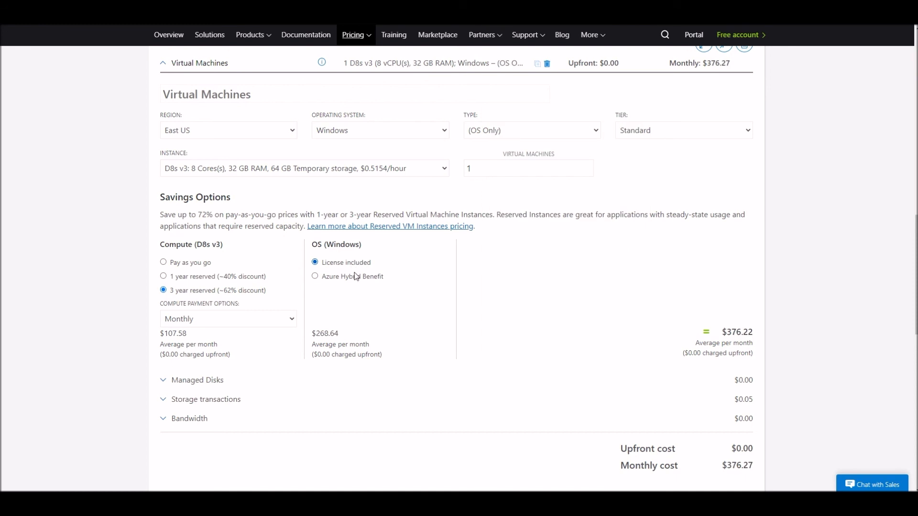
{"action": "double_click", "coordinate": [322, 332]}
{"action": "left_click", "coordinate": [366, 333]}
{"action": "left_click", "coordinate": [315, 276]}
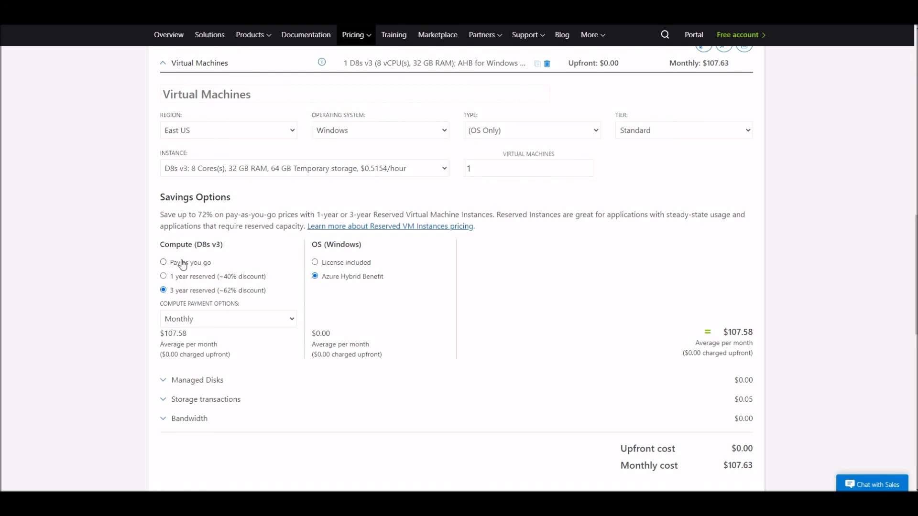
Set the compute payment option to Upfront for the 3-year reservation.
{"action": "left_click", "coordinate": [262, 320]}
{"action": "left_click", "coordinate": [249, 345]}
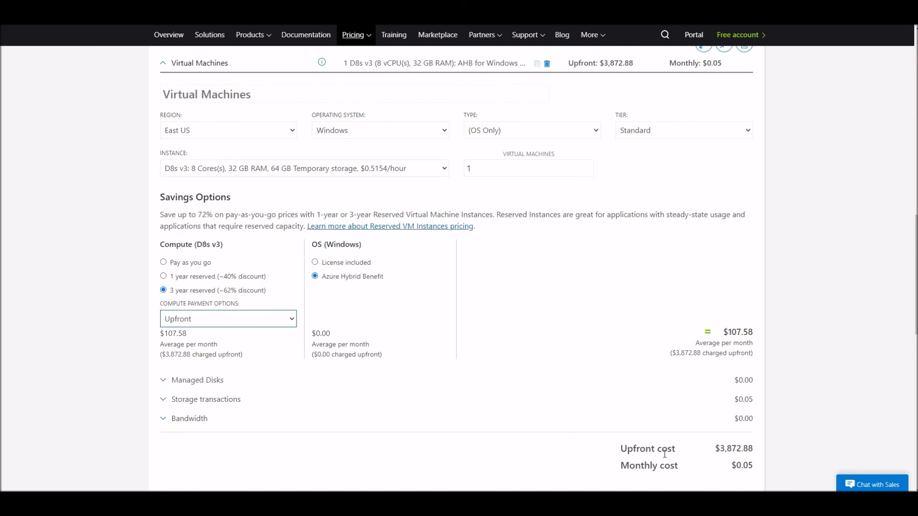
{"action": "left_click_drag", "start_coordinate": [722, 448], "coordinate": [754, 448]}
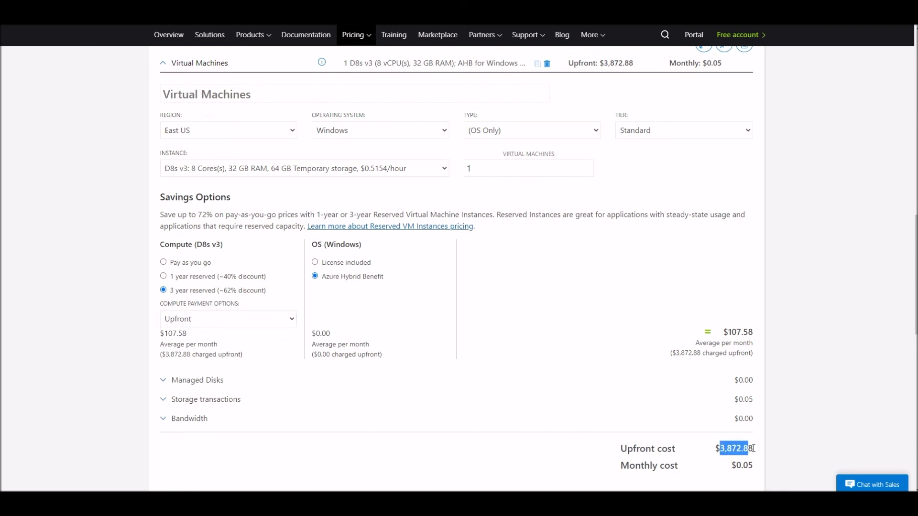
{"action": "left_click", "coordinate": [608, 399]}
{"action": "left_click", "coordinate": [623, 400]}
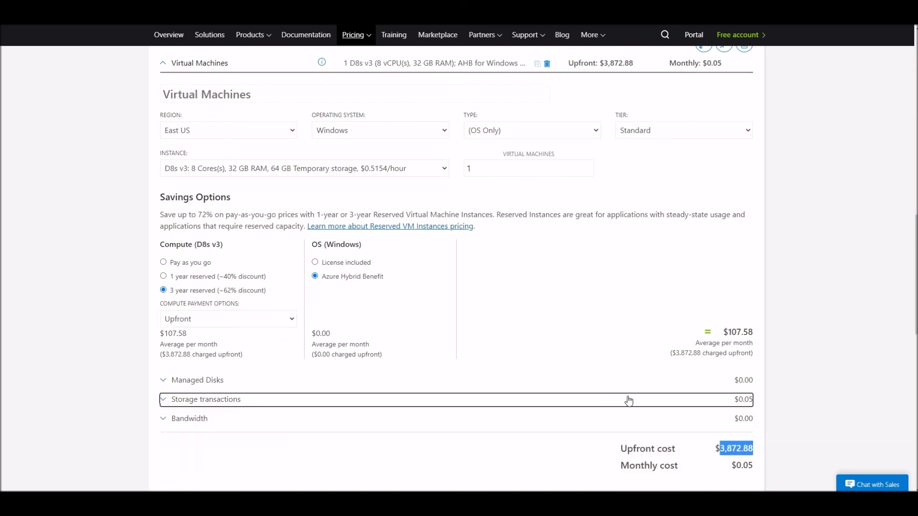
{"action": "scroll", "coordinate": [743, 430], "scroll_direction": "down", "scroll_amount": 1}
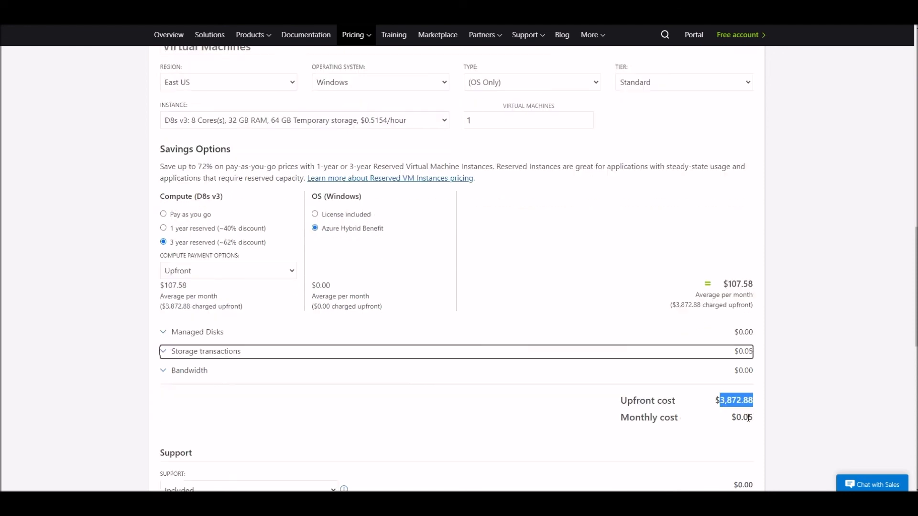
{"action": "left_click", "coordinate": [718, 405]}
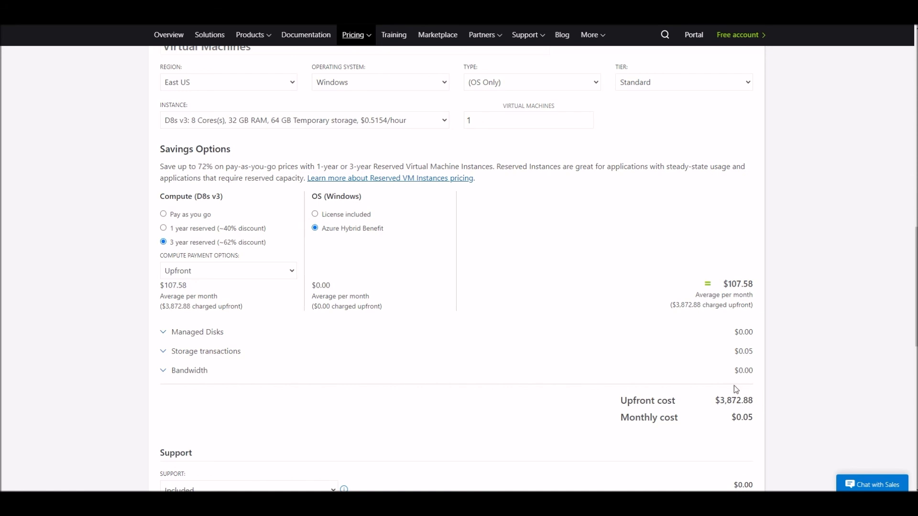
Switch the compute pricing to Pay as you go and back to 3-year reserved.
{"action": "left_click", "coordinate": [205, 218]}
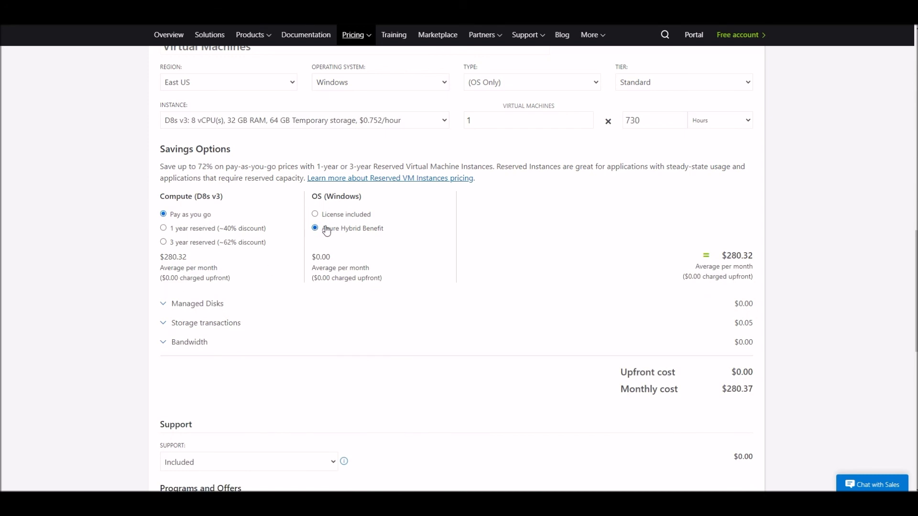
{"action": "left_click", "coordinate": [188, 243]}
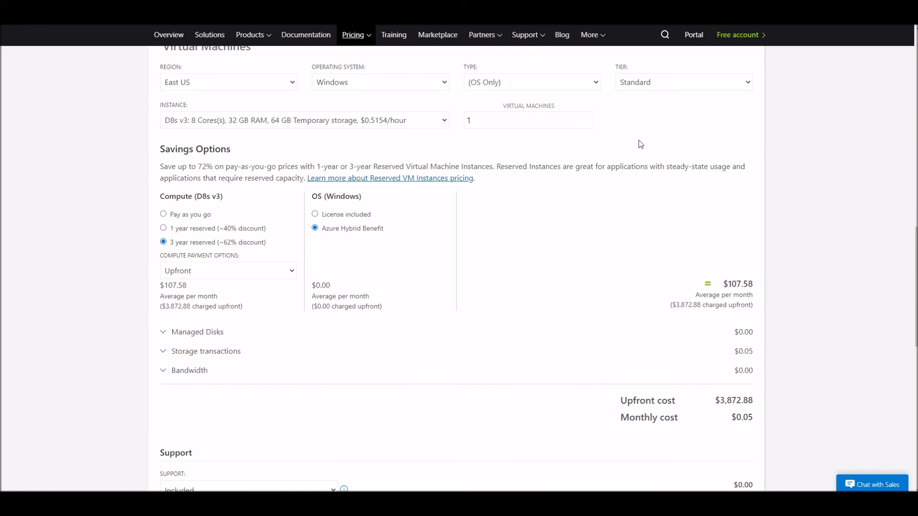
{"action": "scroll", "coordinate": [508, 164], "scroll_direction": "up", "scroll_amount": 2}
{"action": "scroll", "coordinate": [507, 160], "scroll_direction": "up", "scroll_amount": 12}
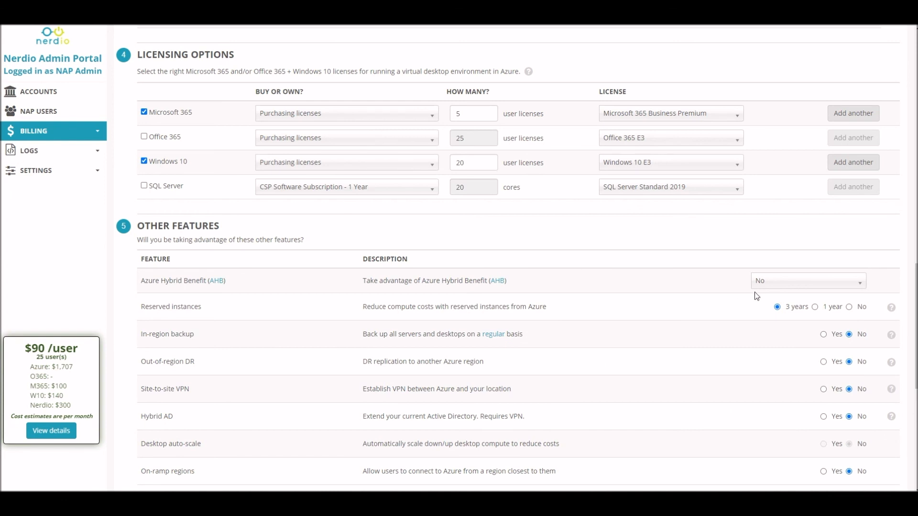
Set Azure Hybrid Benefit to CSP subscription (3 years), switching to No and back to compare the estimate.
{"action": "left_click", "coordinate": [856, 286]}
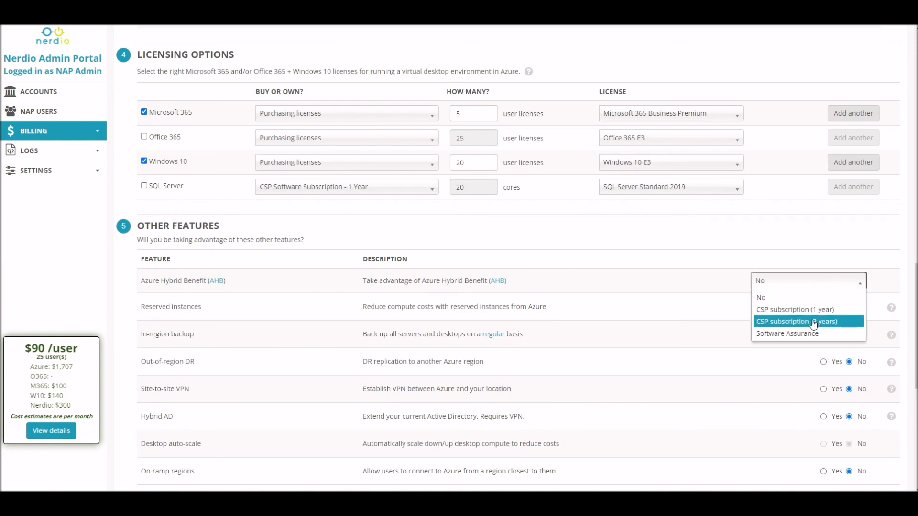
{"action": "left_click", "coordinate": [813, 322]}
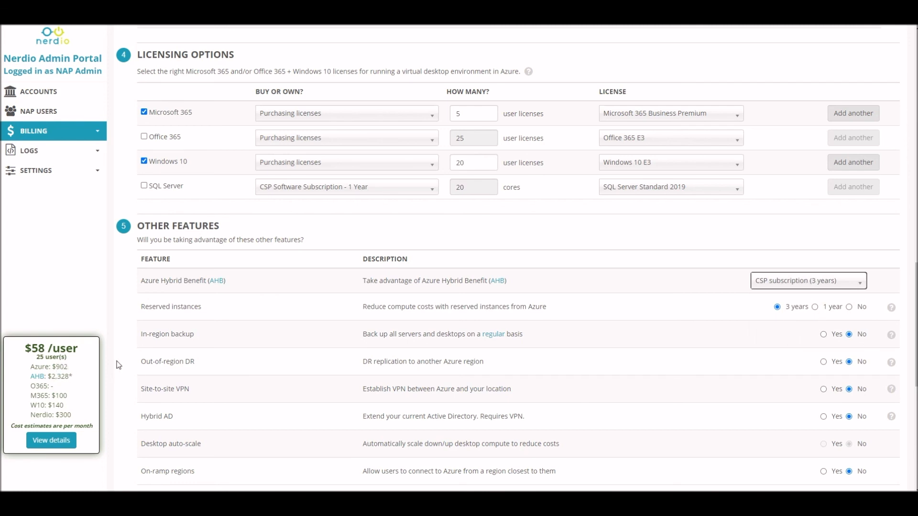
{"action": "left_click", "coordinate": [776, 280]}
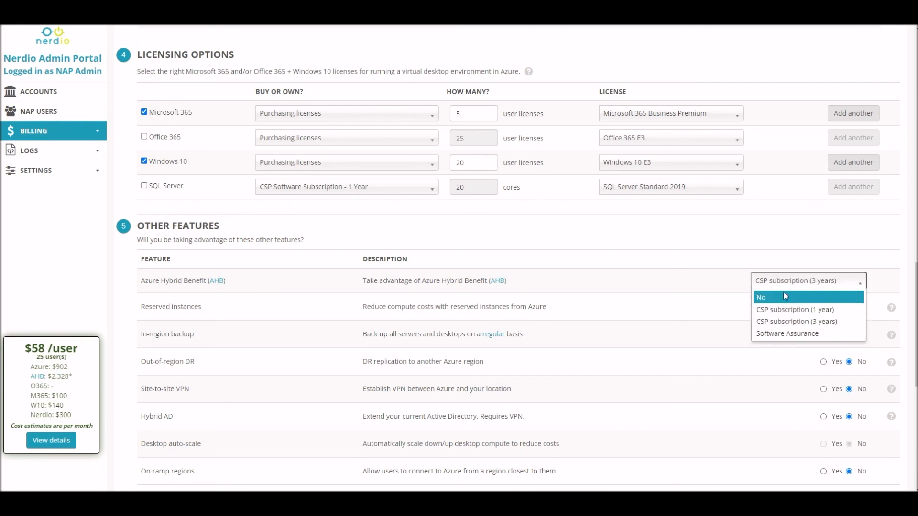
{"action": "left_click", "coordinate": [785, 296]}
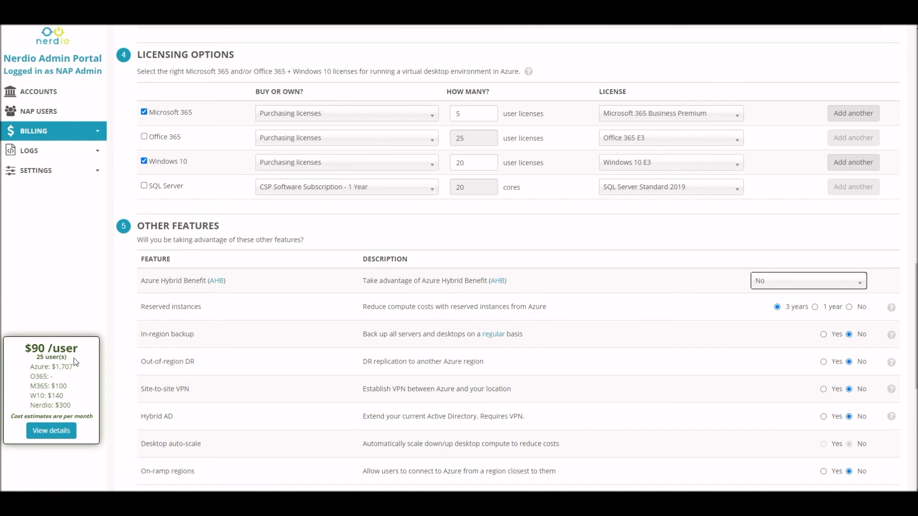
{"action": "left_click", "coordinate": [795, 282]}
{"action": "left_click", "coordinate": [794, 323]}
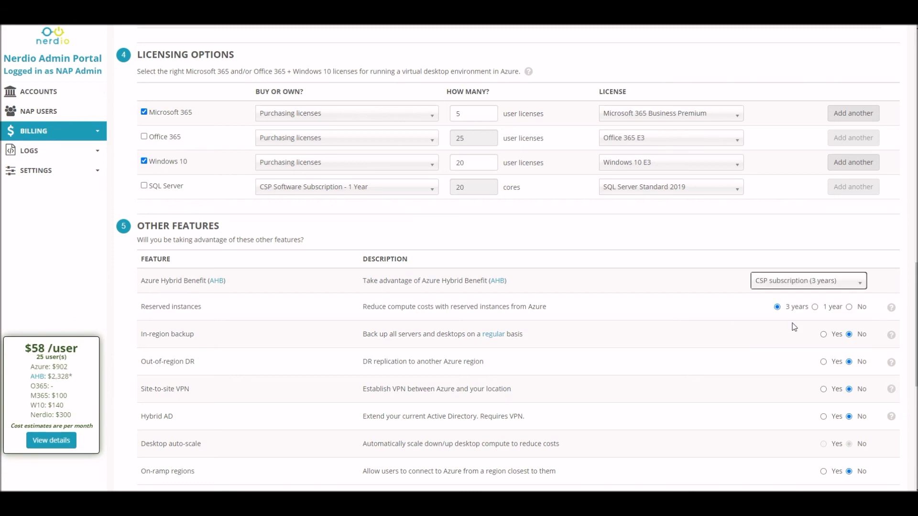
{"action": "left_click_drag", "start_coordinate": [51, 375], "coordinate": [66, 374]}
{"action": "left_click", "coordinate": [67, 374]}
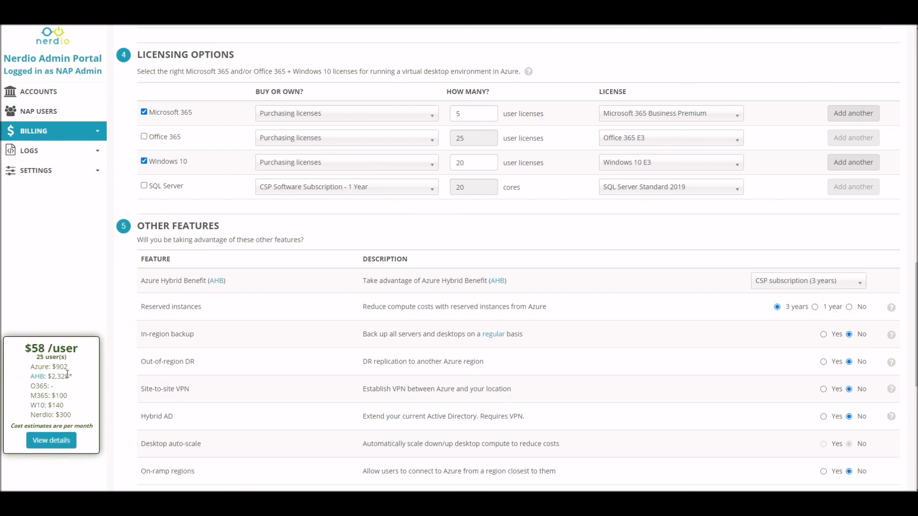
Enable in-region backup and site-to-site VPN, and switch reserved instances to No and back to 3 years.
{"action": "scroll", "coordinate": [741, 282], "scroll_direction": "up", "scroll_amount": 8}
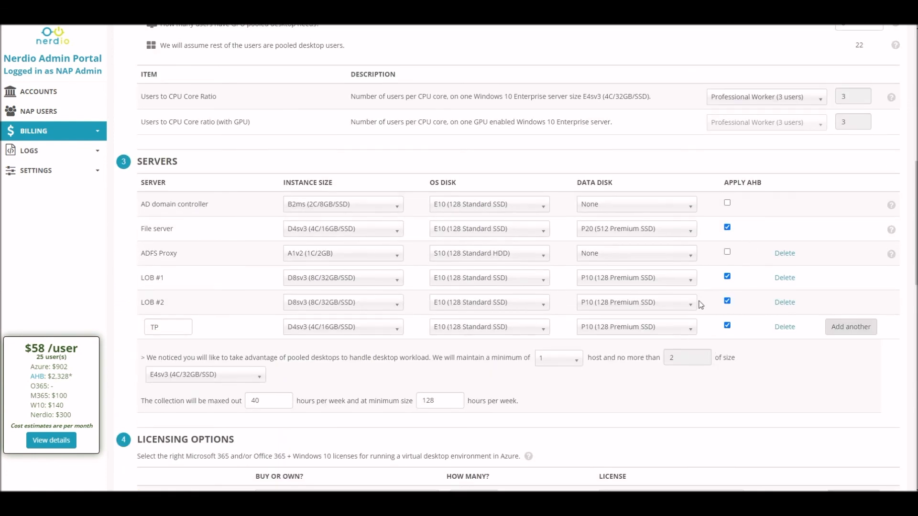
{"action": "scroll", "coordinate": [722, 302], "scroll_direction": "down", "scroll_amount": 6}
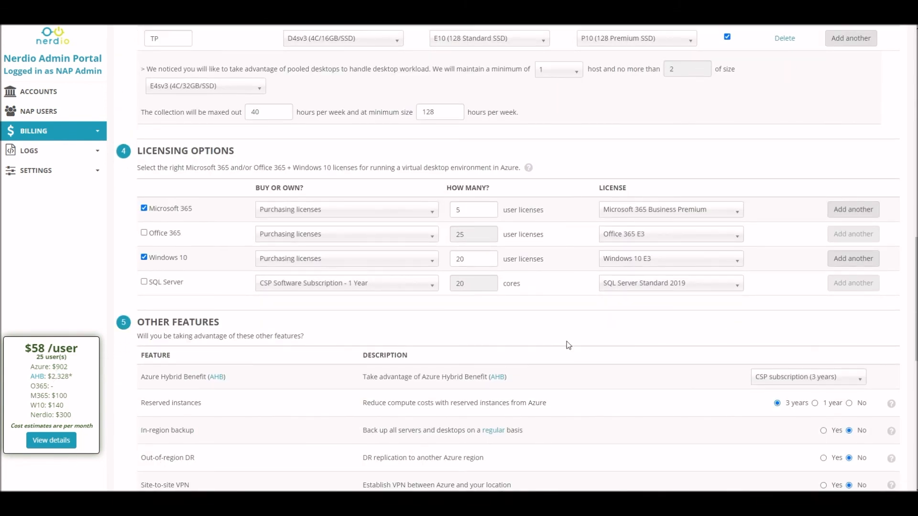
{"action": "scroll", "coordinate": [571, 353], "scroll_direction": "down", "scroll_amount": 1}
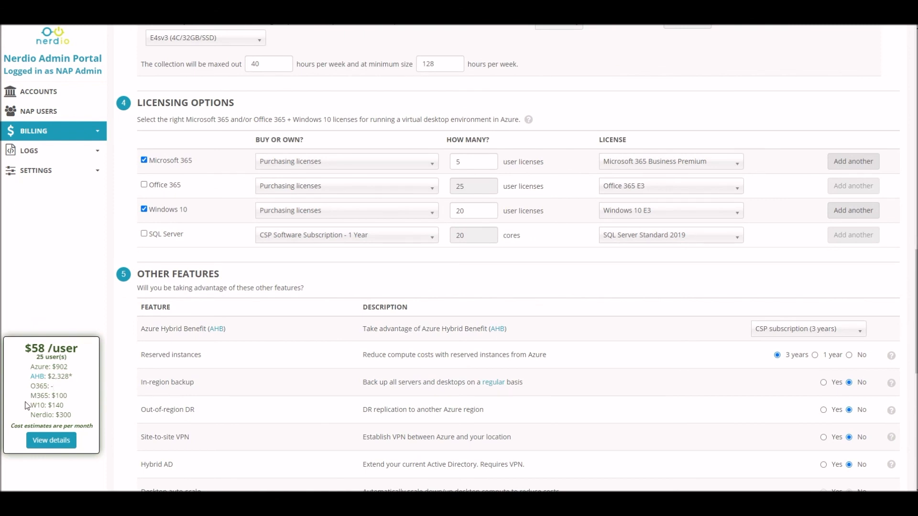
{"action": "scroll", "coordinate": [681, 316], "scroll_direction": "down", "scroll_amount": 2}
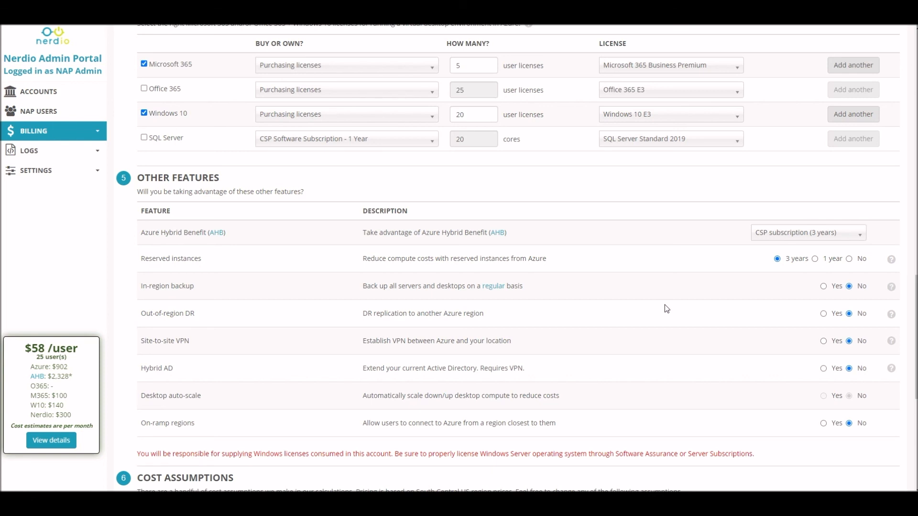
{"action": "left_click", "coordinate": [824, 287]}
{"action": "left_click", "coordinate": [823, 341]}
{"action": "left_click", "coordinate": [850, 259]}
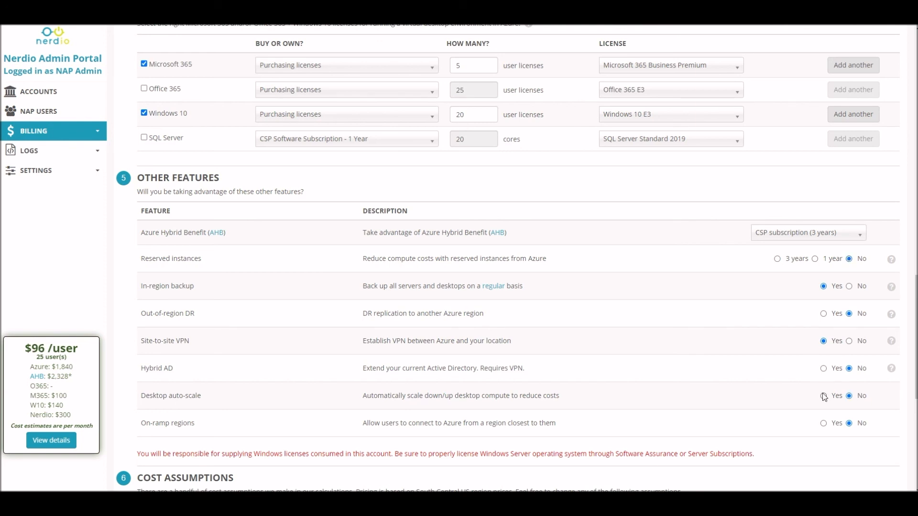
{"action": "left_click", "coordinate": [778, 259]}
Review the cost assumptions section and the number of users needing dedicated personal desktops.
{"action": "scroll", "coordinate": [563, 118], "scroll_direction": "down", "scroll_amount": 3}
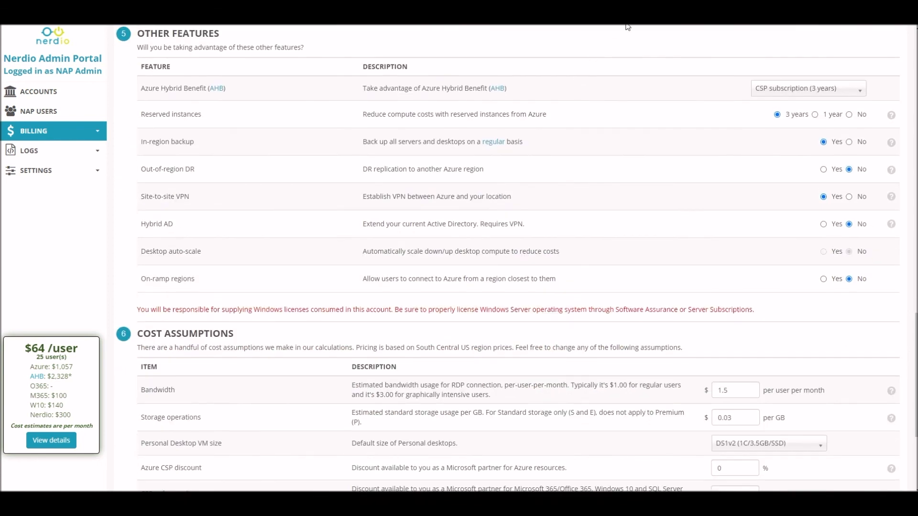
{"action": "scroll", "coordinate": [646, 143], "scroll_direction": "down", "scroll_amount": 4}
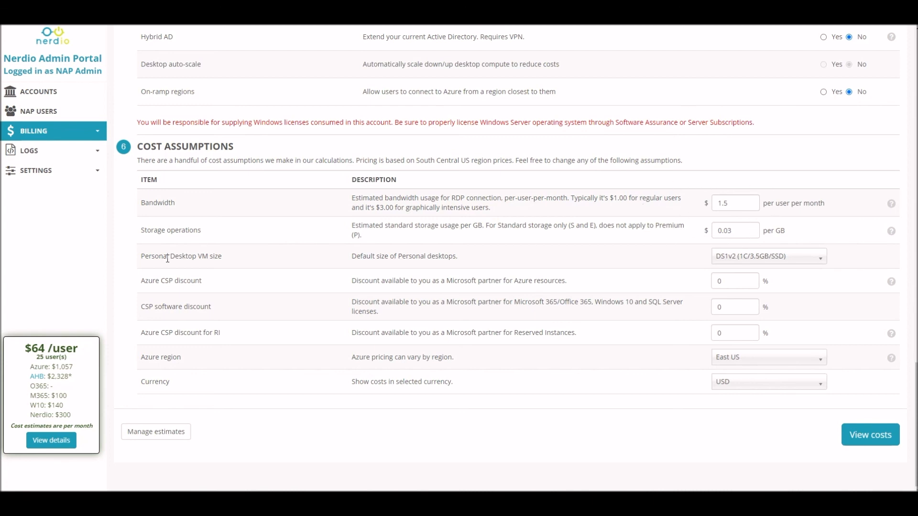
{"action": "left_click_drag", "start_coordinate": [142, 257], "coordinate": [216, 258]}
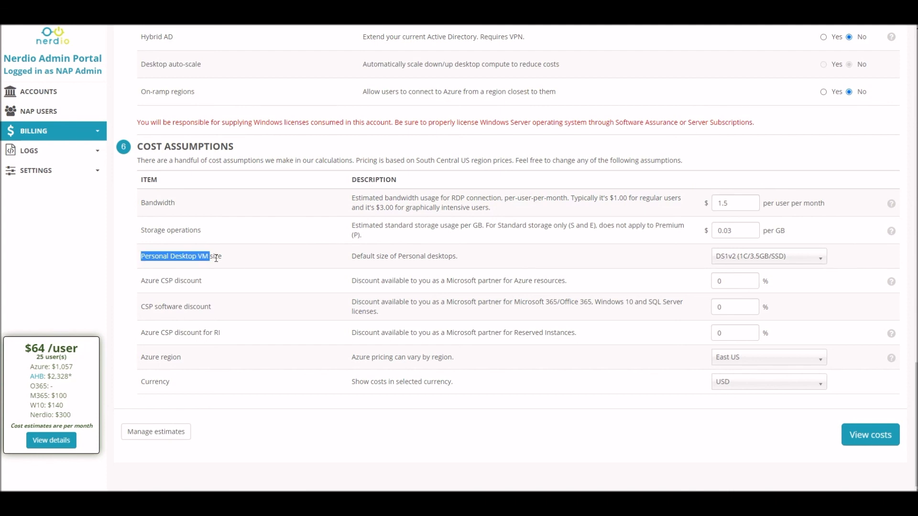
{"action": "left_click", "coordinate": [241, 259]}
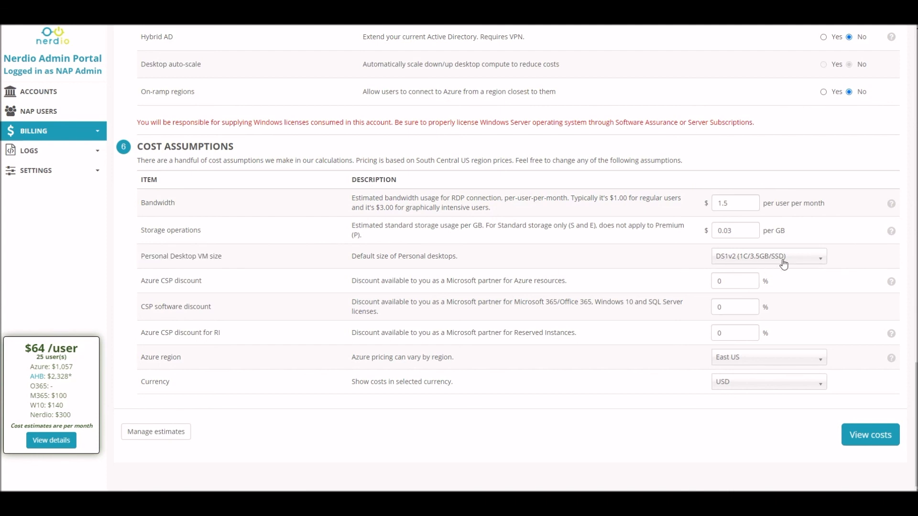
{"action": "scroll", "coordinate": [783, 264], "scroll_direction": "up", "scroll_amount": 15}
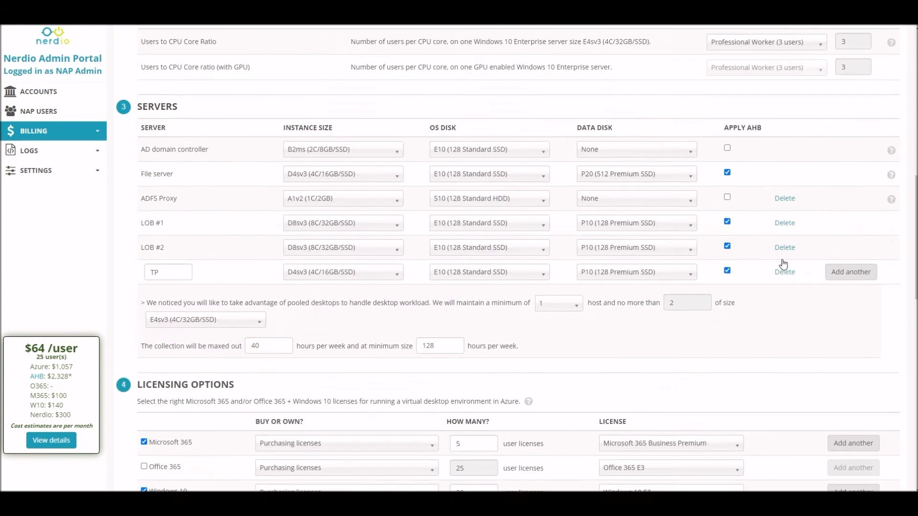
{"action": "scroll", "coordinate": [783, 264], "scroll_direction": "up", "scroll_amount": 2}
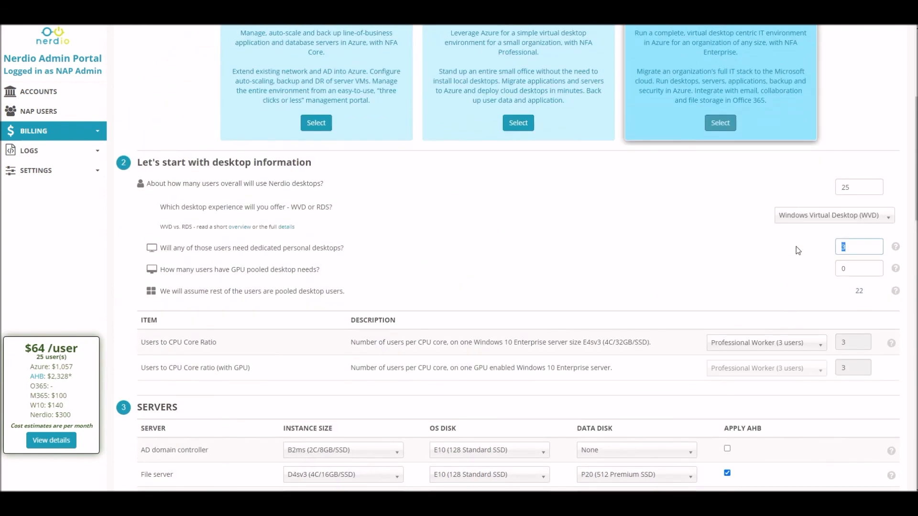
{"action": "scroll", "coordinate": [832, 251], "scroll_direction": "down", "scroll_amount": 7}
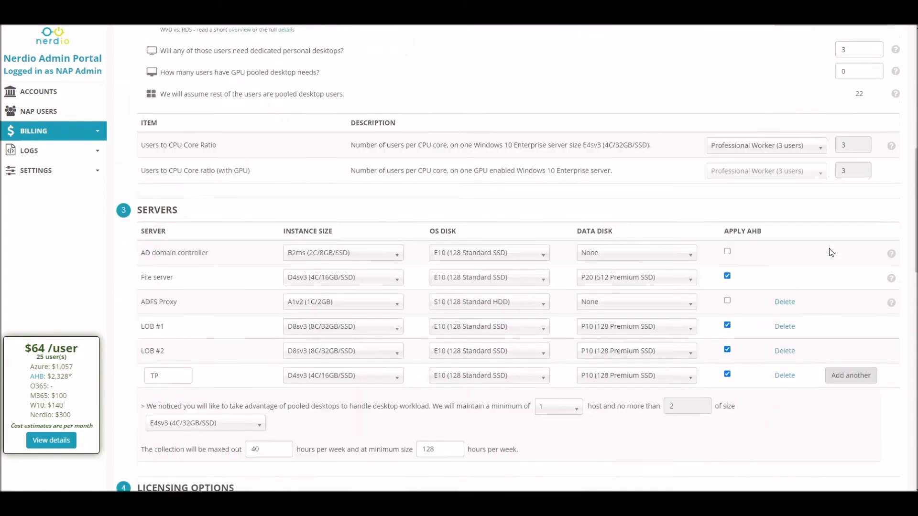
{"action": "scroll", "coordinate": [832, 252], "scroll_direction": "down", "scroll_amount": 7}
{"action": "scroll", "coordinate": [791, 263], "scroll_direction": "down", "scroll_amount": 5}
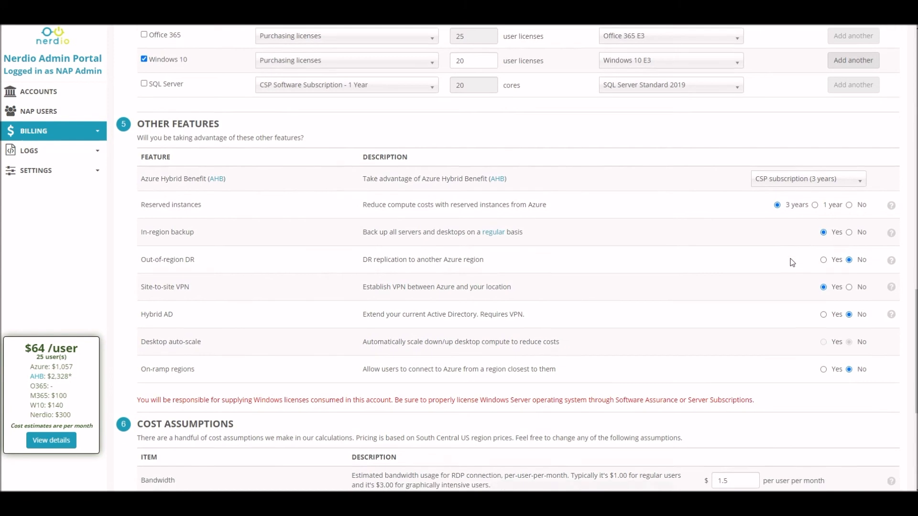
Set the personal desktop VM size to D2sv3 (2C/8GB/SSD).
{"action": "left_click", "coordinate": [755, 303]}
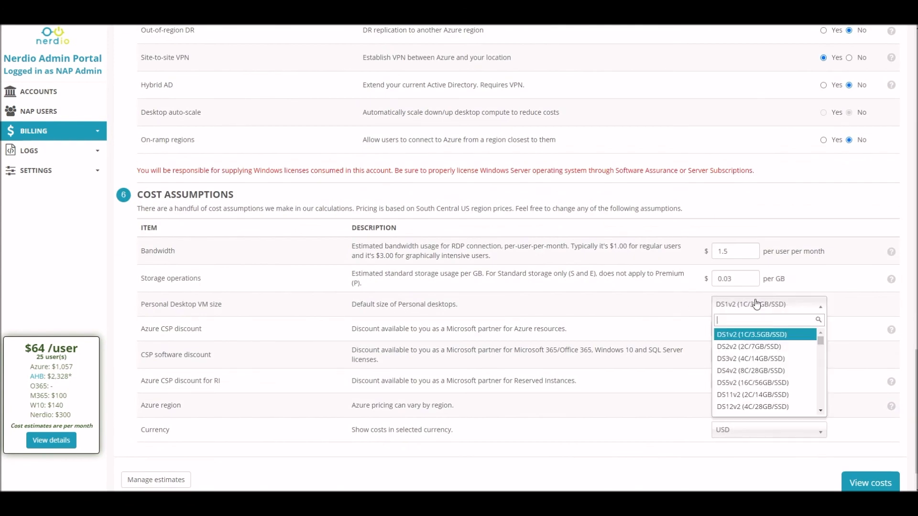
{"action": "type", "text": "d2"}
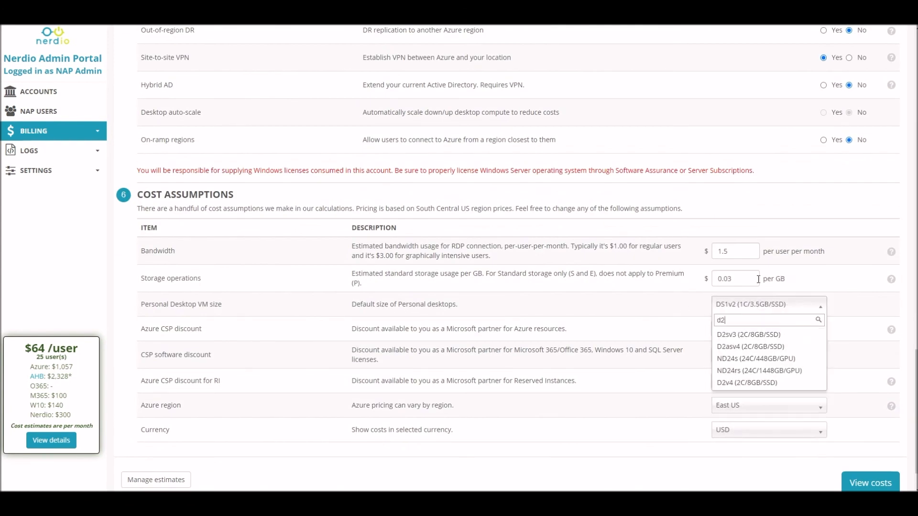
{"action": "left_click", "coordinate": [742, 337]}
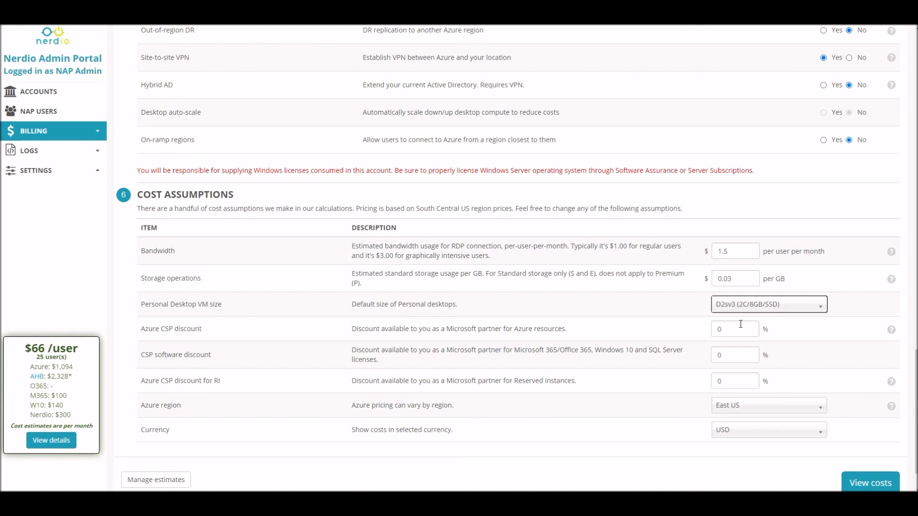
Switch the personal desktop VM size to D4sv3 (4C/16GB/SSD) and back to D2sv3.
{"action": "left_click", "coordinate": [777, 316]}
{"action": "type", "text": "d4"}
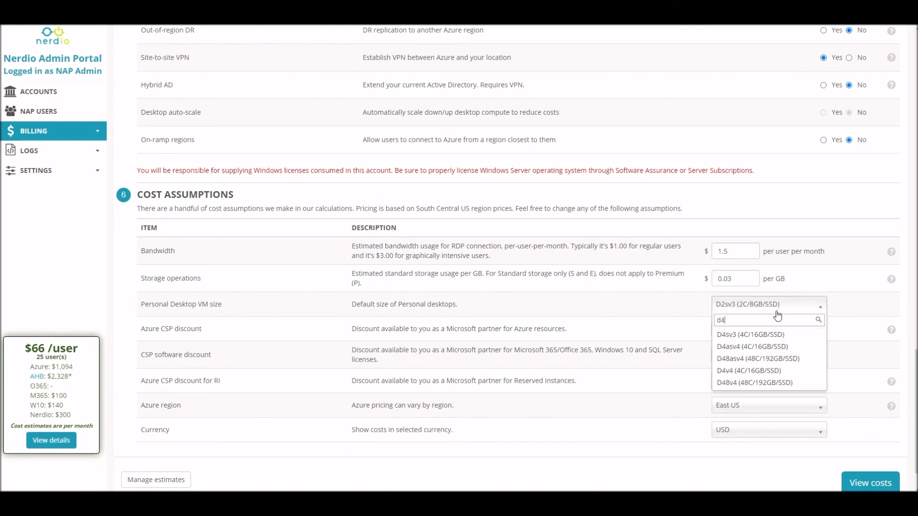
{"action": "left_click", "coordinate": [756, 333]}
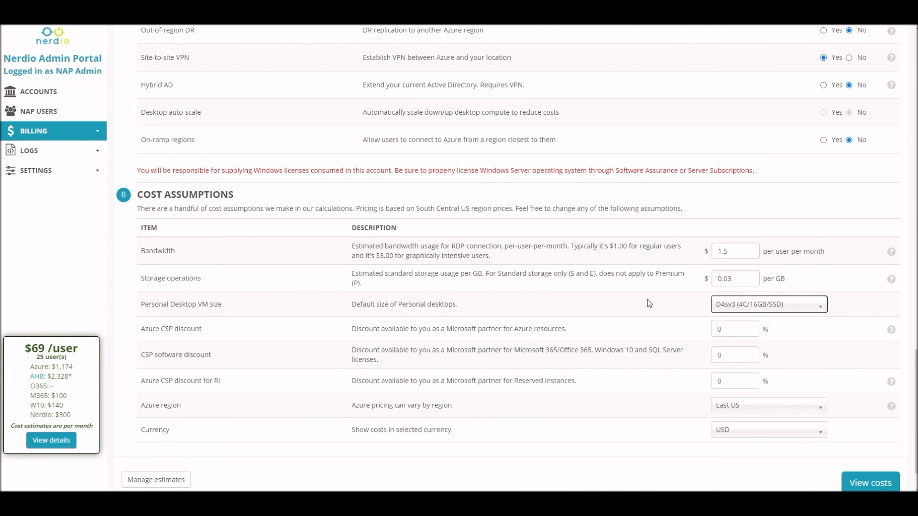
{"action": "left_click", "coordinate": [739, 304]}
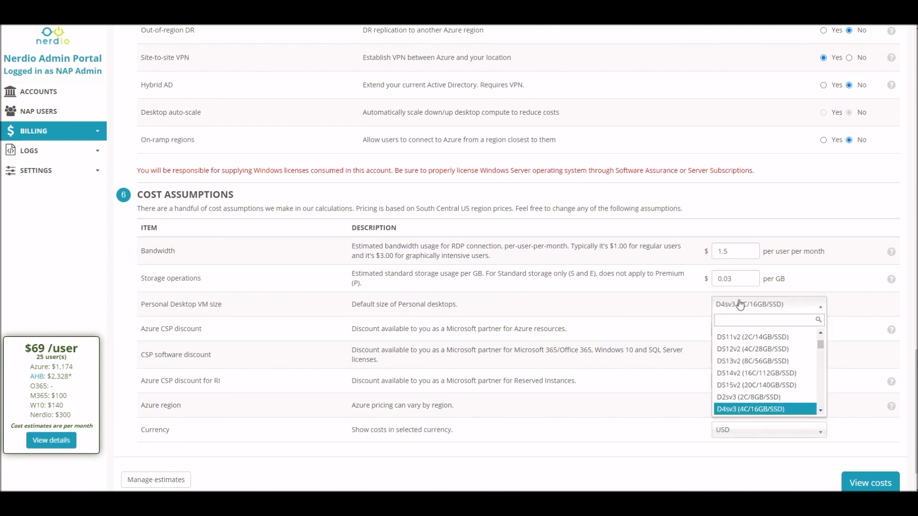
{"action": "type", "text": "d2"}
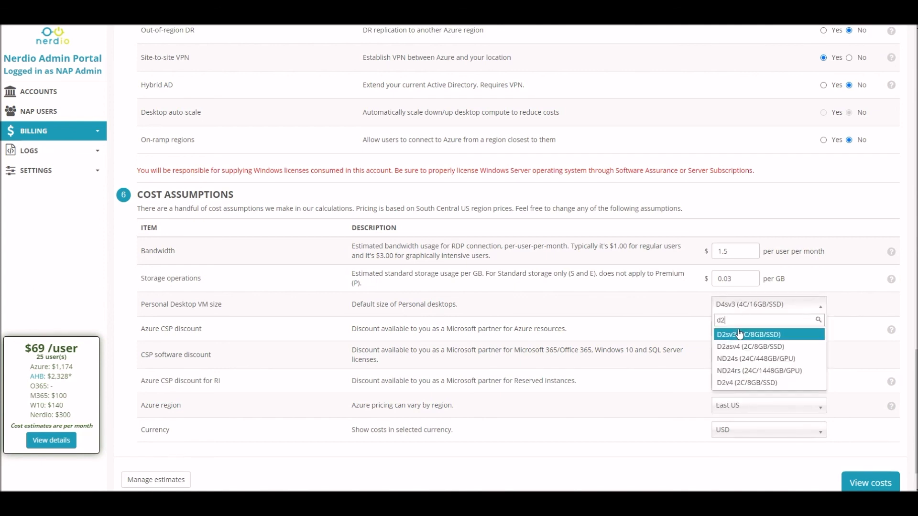
{"action": "left_click", "coordinate": [744, 334]}
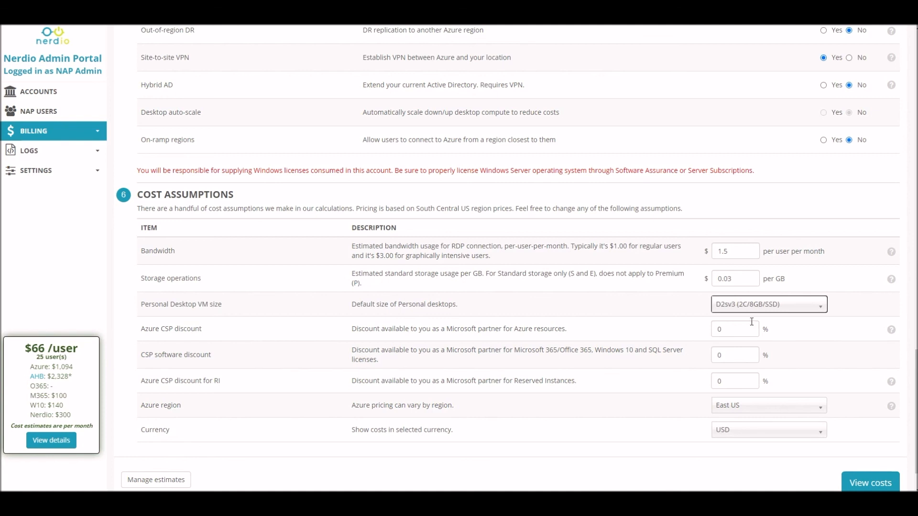
Set the Azure CSP discount to 10% and the CSP software discount to 15%.
{"action": "double_click", "coordinate": [727, 330]}
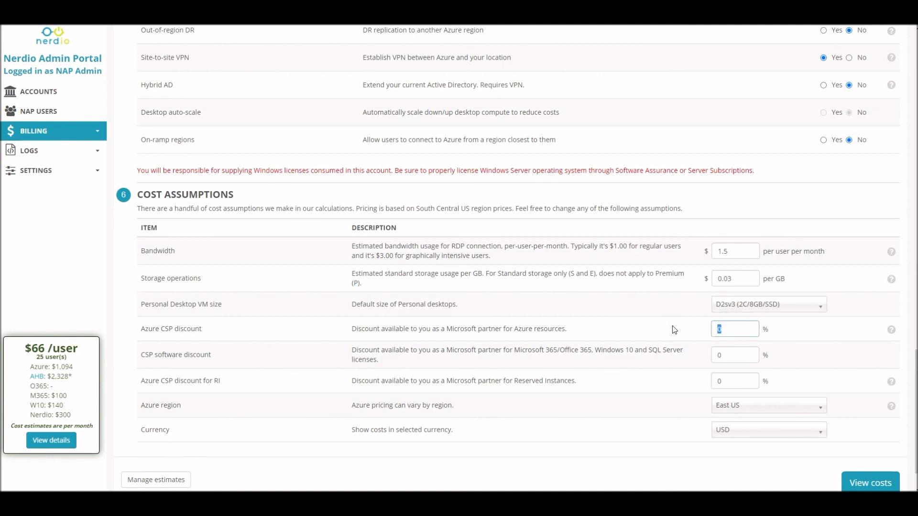
{"action": "type", "text": "10"}
{"action": "left_click", "coordinate": [673, 329]}
{"action": "double_click", "coordinate": [721, 354]}
{"action": "type", "text": "15"}
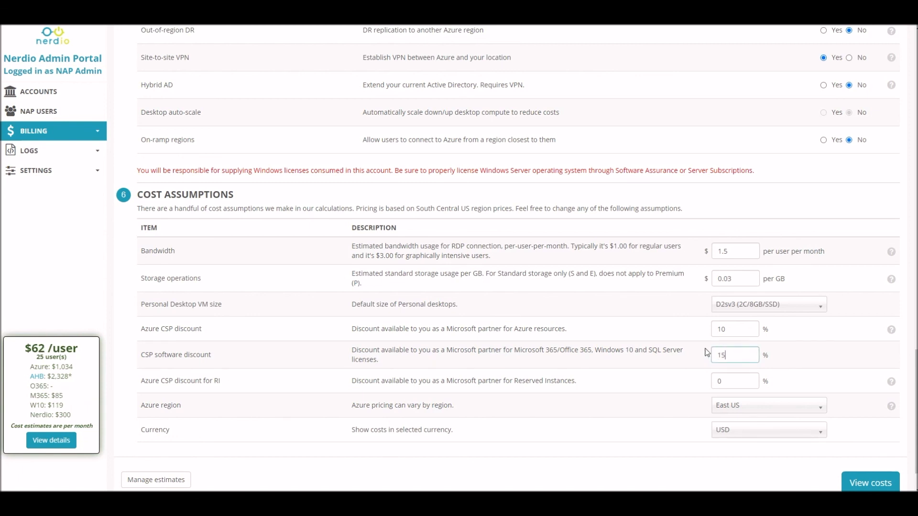
{"action": "left_click", "coordinate": [706, 352]}
Open the cost results and review the per-user total, component costs, resources and Azure cost breakdown.
{"action": "scroll", "coordinate": [700, 381], "scroll_direction": "down", "scroll_amount": 1}
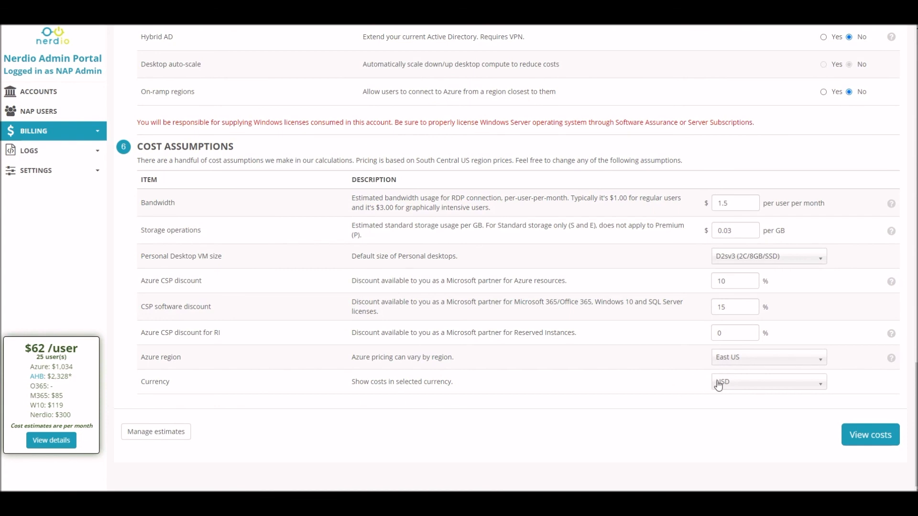
{"action": "left_click", "coordinate": [868, 439]}
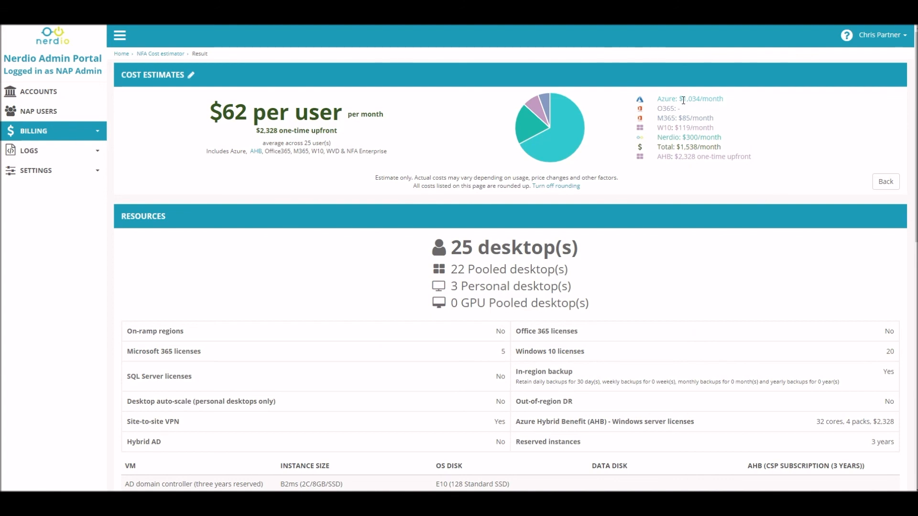
{"action": "left_click_drag", "start_coordinate": [682, 98], "coordinate": [727, 99]}
{"action": "left_click_drag", "start_coordinate": [683, 117], "coordinate": [725, 137]}
{"action": "left_click", "coordinate": [725, 138]}
{"action": "left_click_drag", "start_coordinate": [679, 156], "coordinate": [697, 156]}
{"action": "left_click", "coordinate": [787, 151]}
{"action": "left_click_drag", "start_coordinate": [224, 116], "coordinate": [342, 115]}
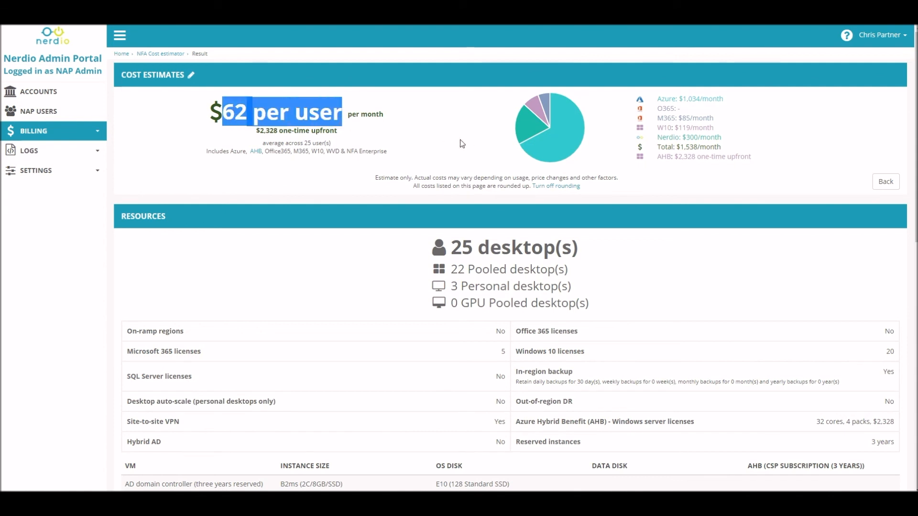
{"action": "left_click", "coordinate": [346, 172]}
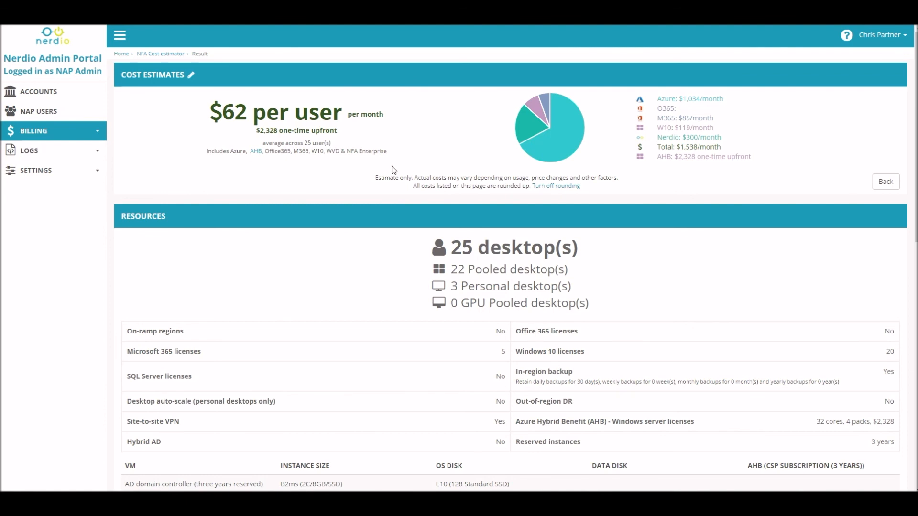
{"action": "scroll", "coordinate": [393, 169], "scroll_direction": "down", "scroll_amount": 1}
{"action": "scroll", "coordinate": [393, 170], "scroll_direction": "down", "scroll_amount": 4}
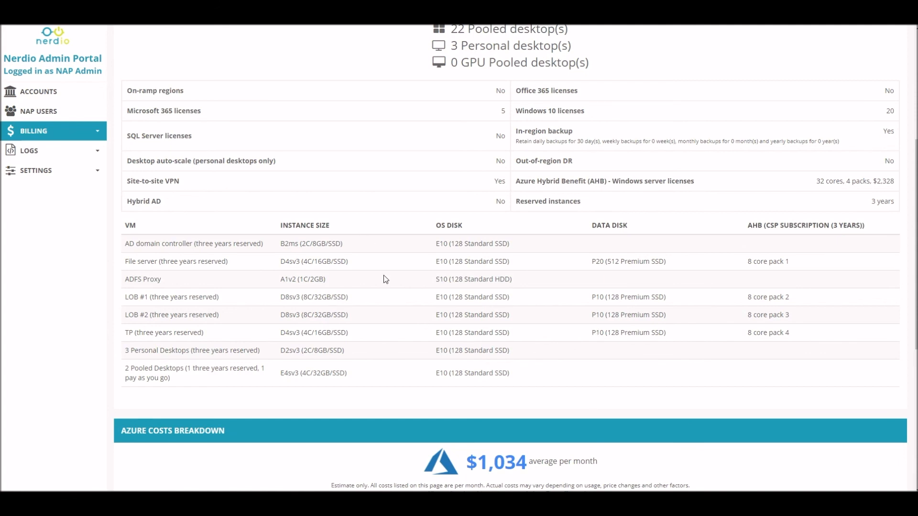
{"action": "scroll", "coordinate": [384, 277], "scroll_direction": "down", "scroll_amount": 4}
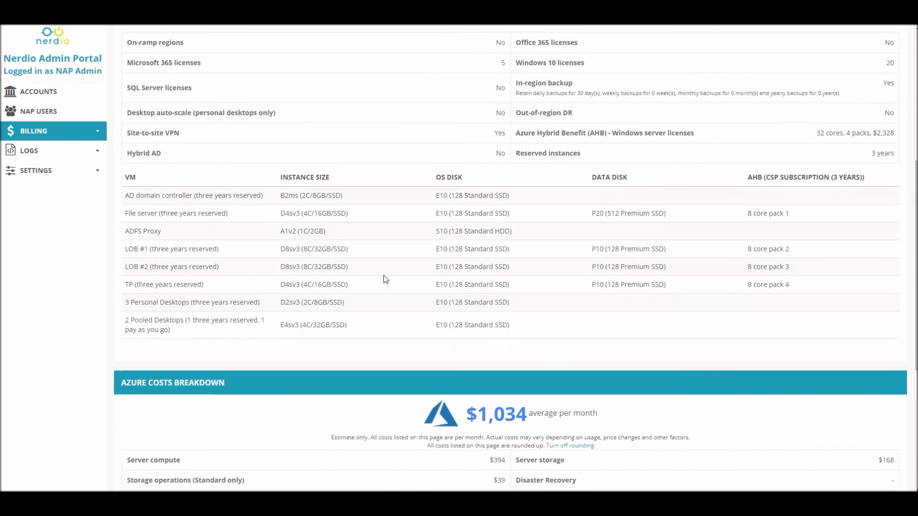
Save the estimate under the name COST ESTIMATES #1, overwriting the existing saved estimate.
{"action": "scroll", "coordinate": [384, 276], "scroll_direction": "down", "scroll_amount": 3}
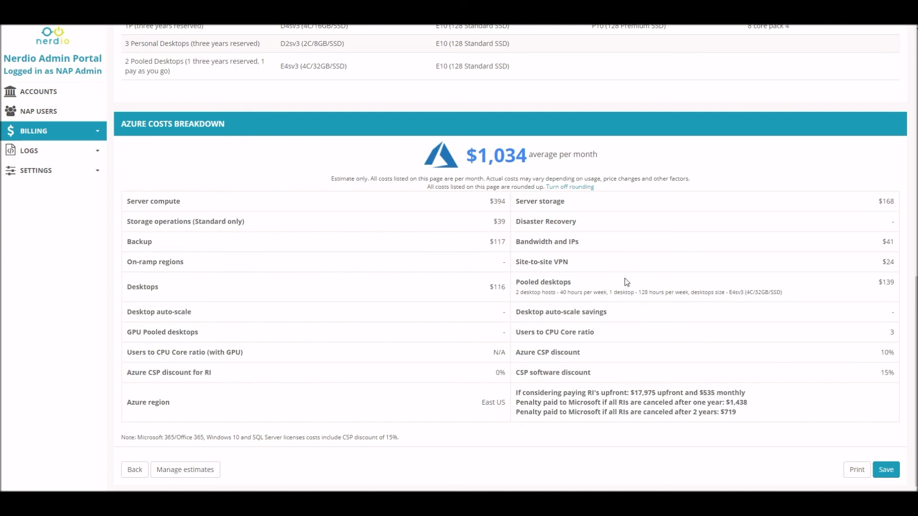
{"action": "scroll", "coordinate": [571, 344], "scroll_direction": "up", "scroll_amount": 4}
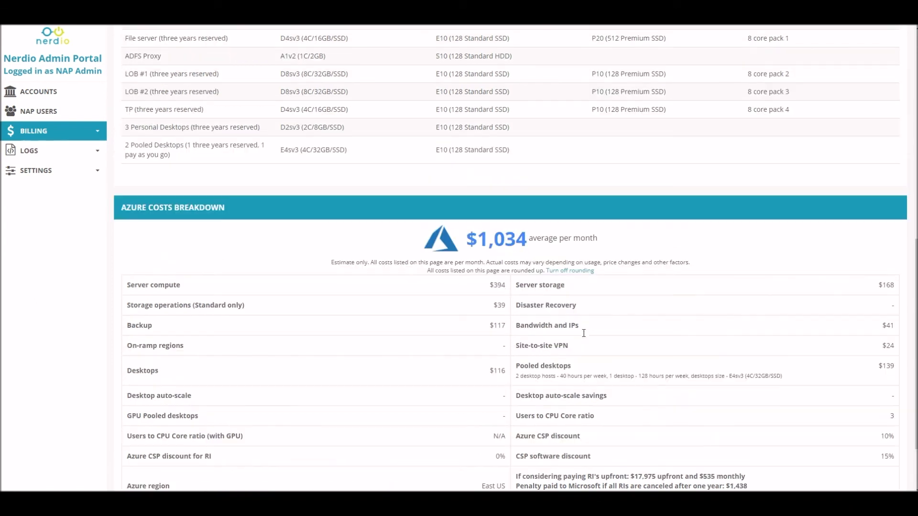
{"action": "scroll", "coordinate": [583, 333], "scroll_direction": "down", "scroll_amount": 4}
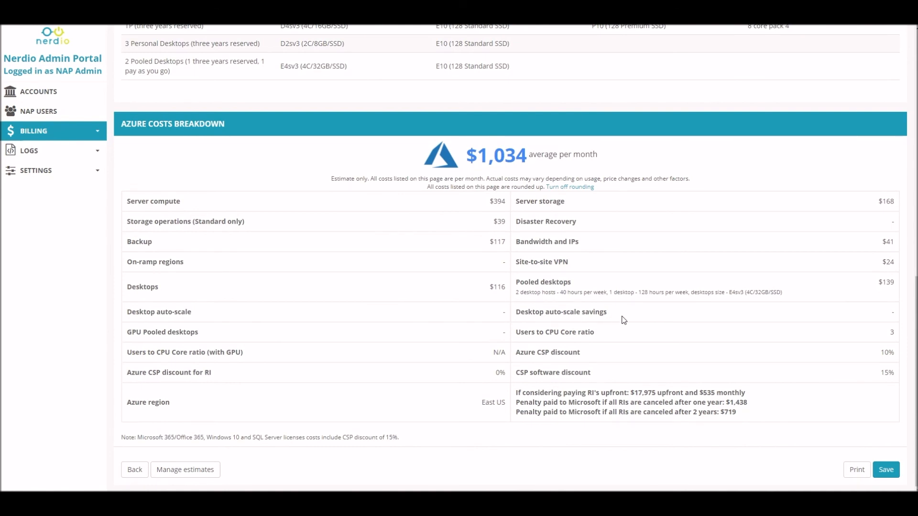
{"action": "left_click", "coordinate": [880, 466]}
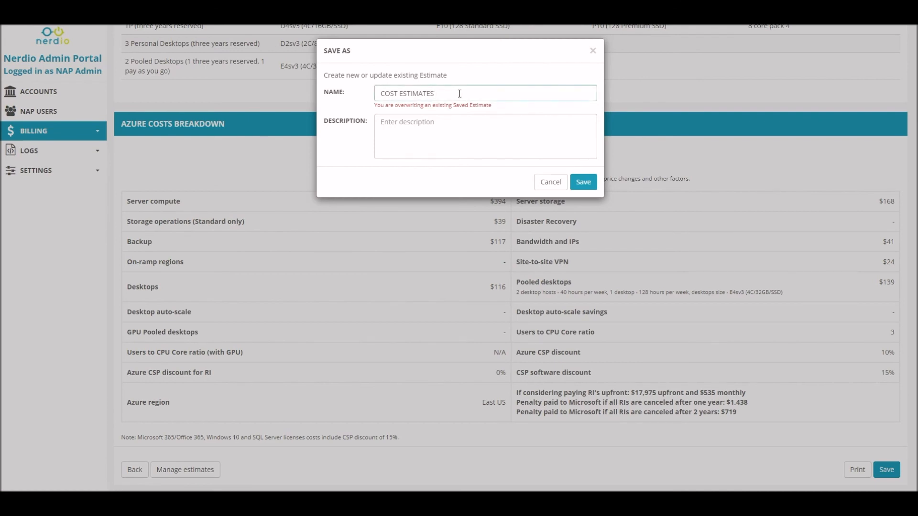
{"action": "type", "text": "#1"}
{"action": "left_click", "coordinate": [451, 120]}
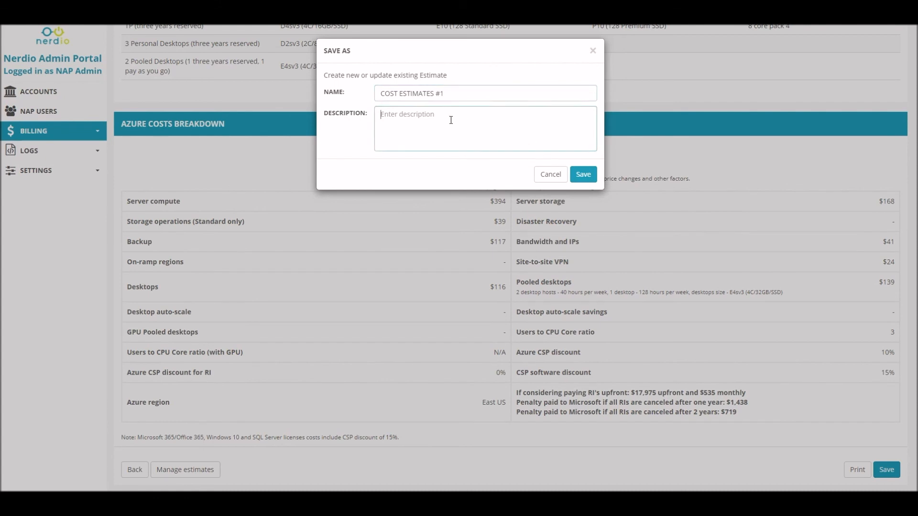
{"action": "left_click", "coordinate": [584, 174]}
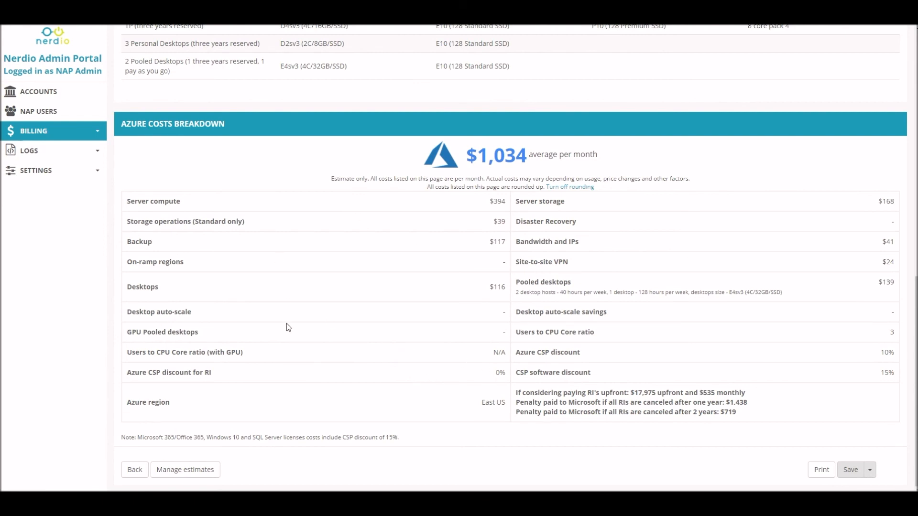
Open the list of saved estimates and examine the saved COST ESTIMATES #1 entry.
{"action": "left_click", "coordinate": [205, 471]}
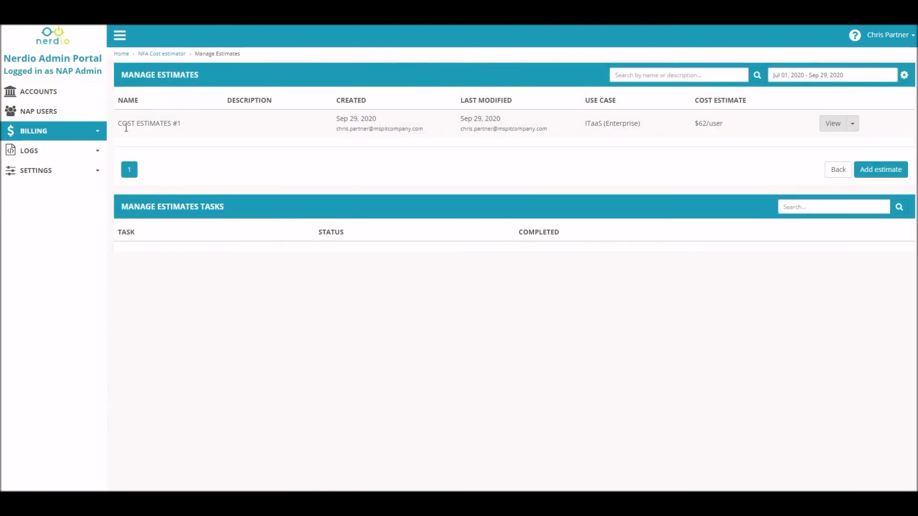
{"action": "left_click_drag", "start_coordinate": [121, 124], "coordinate": [199, 122]}
{"action": "left_click", "coordinate": [200, 122]}
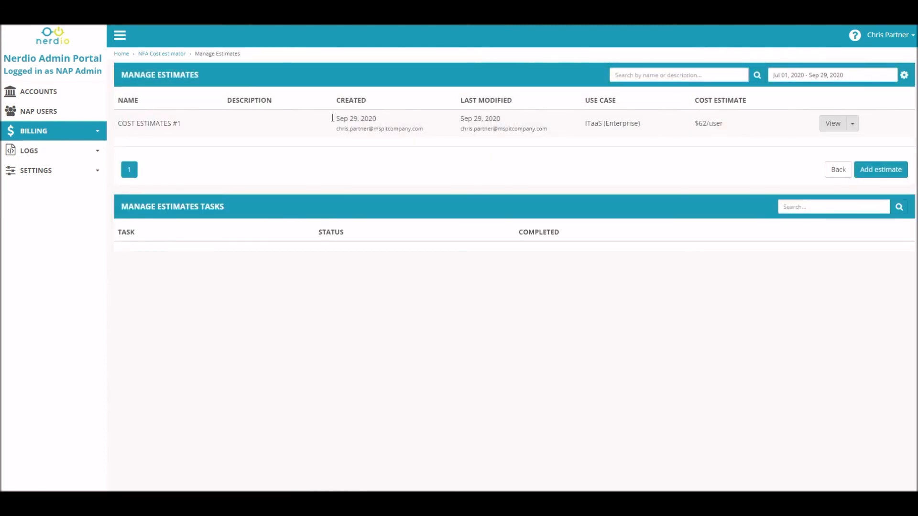